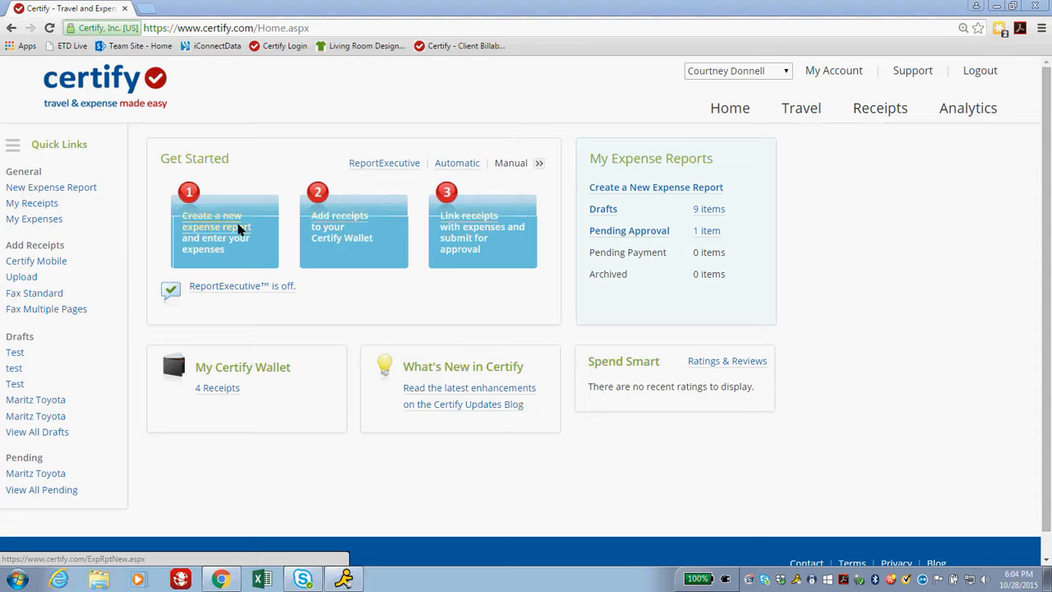
Browse the Training Camp tutorials on the support page, then return to the home dashboard.
left_click(908, 71)
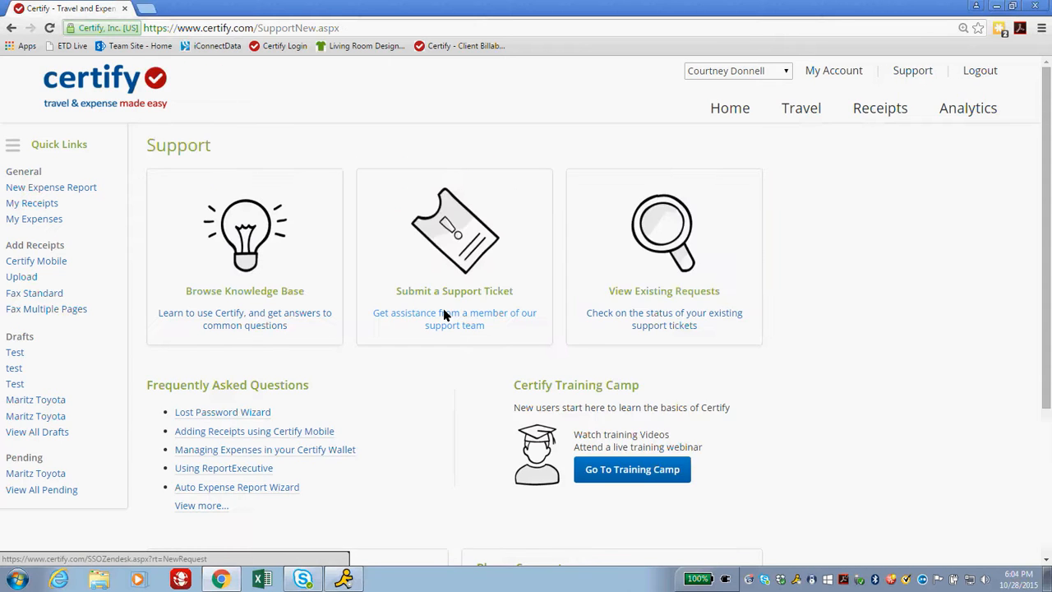
scroll(557, 325, "down", 2)
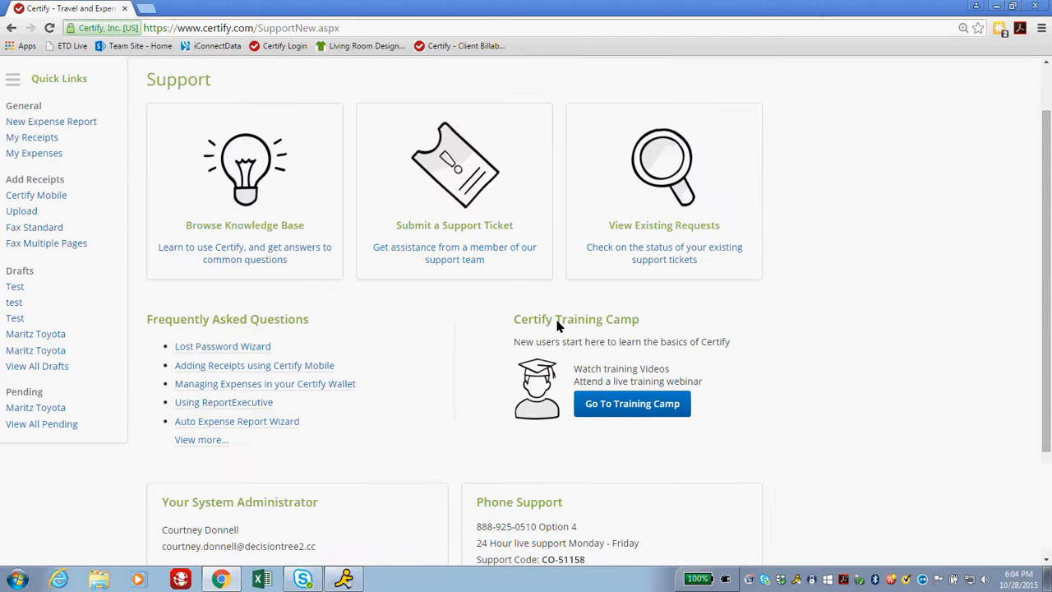
left_click(618, 409)
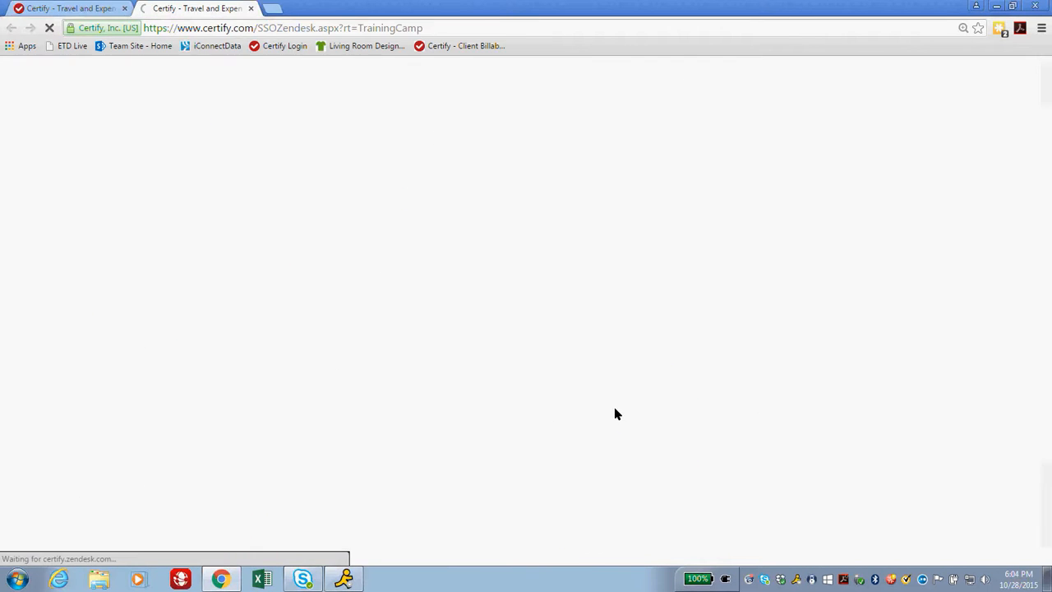
scroll(416, 338, "down", 2)
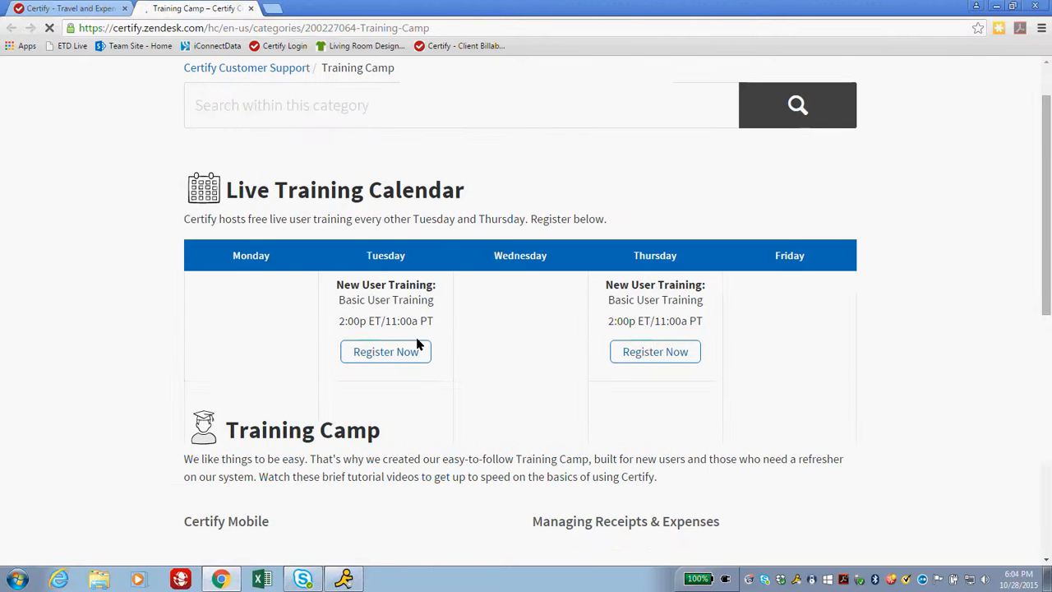
scroll(583, 343, "down", 7)
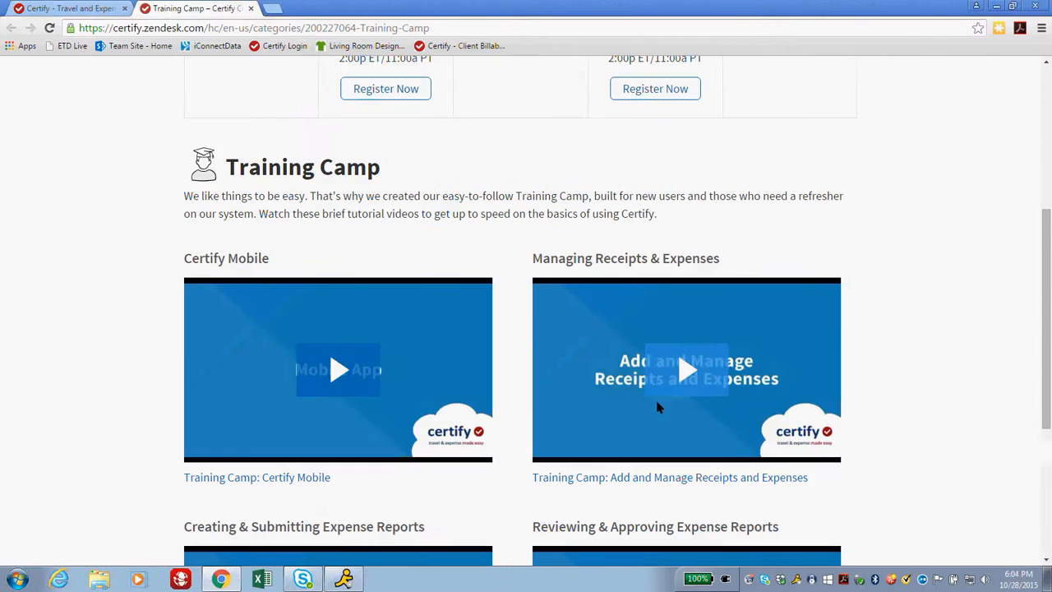
scroll(404, 369, "up", 10)
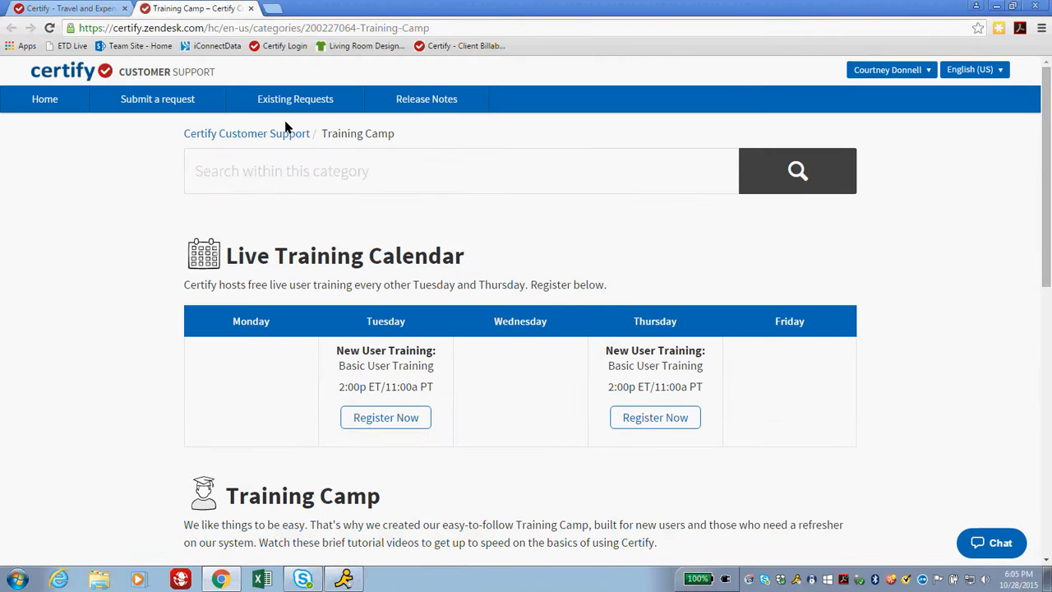
left_click(251, 8)
scroll(345, 372, "up", 2)
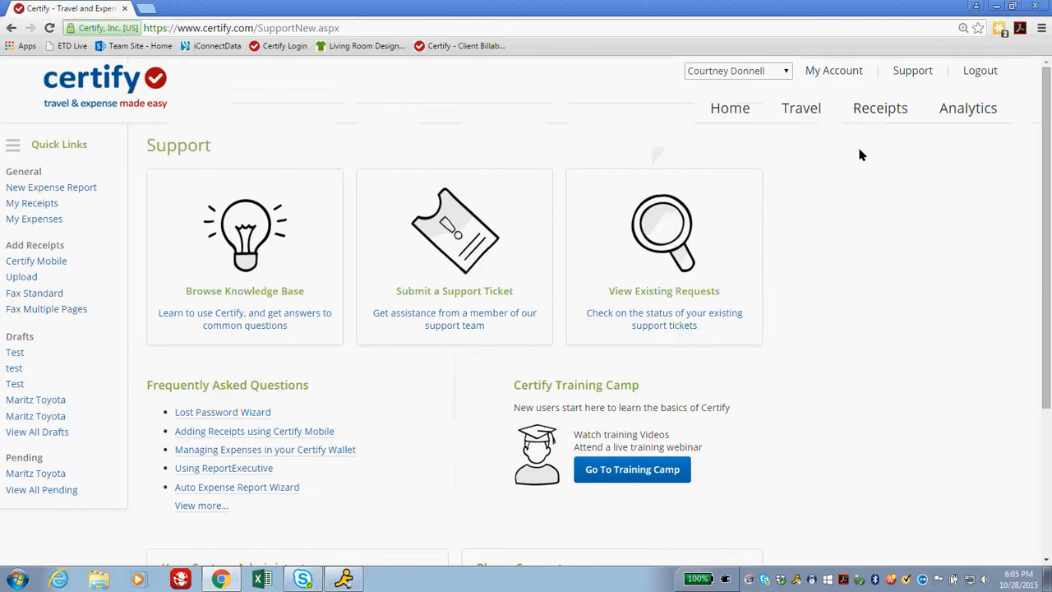
left_click(740, 108)
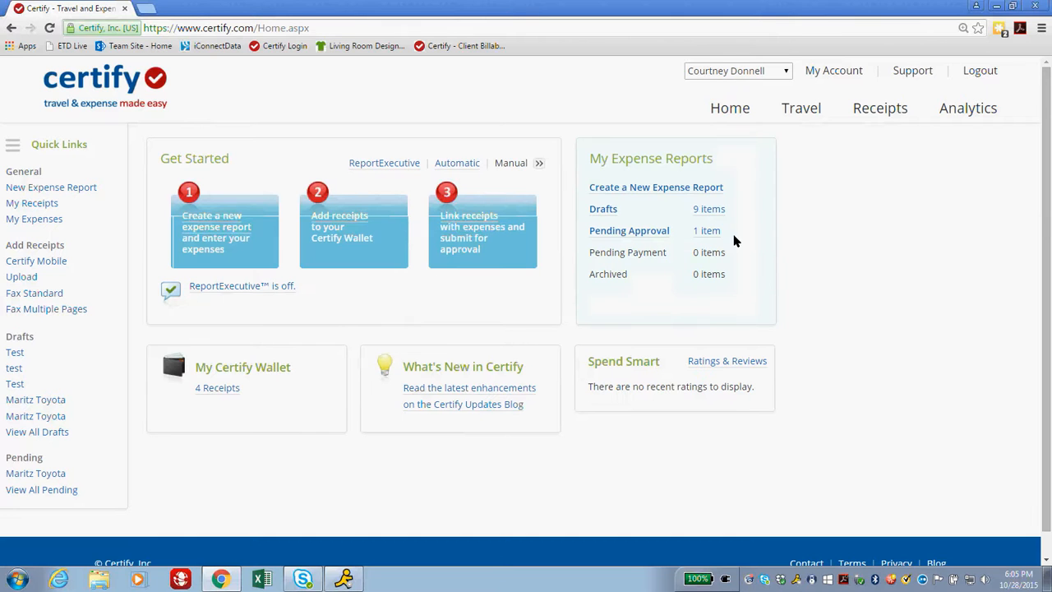
Start a new expense report named 'Maritz Toyota' dated 10/1/2015 to 10/7/2015.
left_click(219, 233)
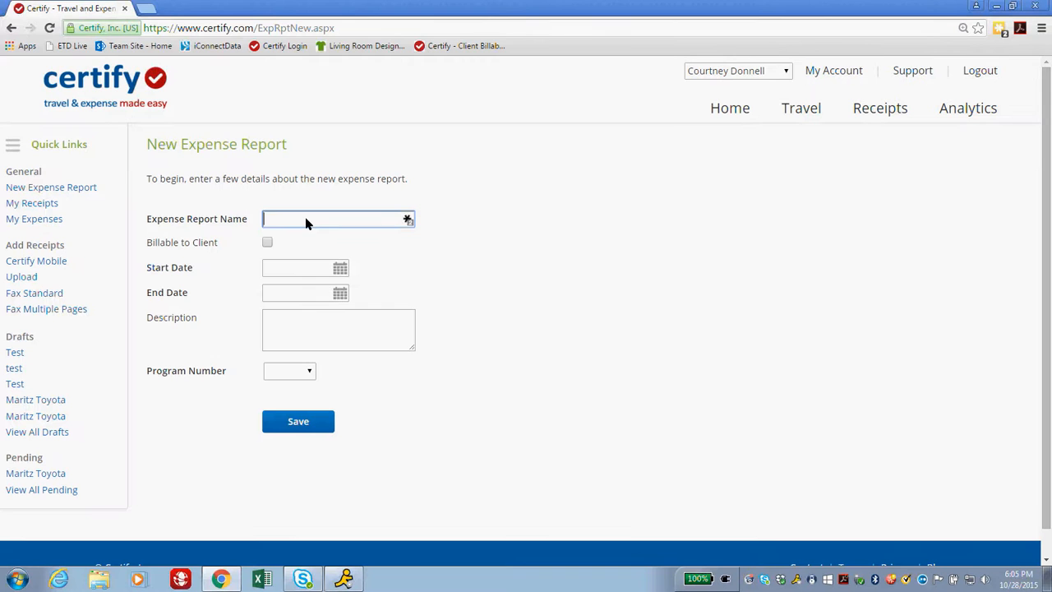
type("Maritz Toyota")
key("Tab")
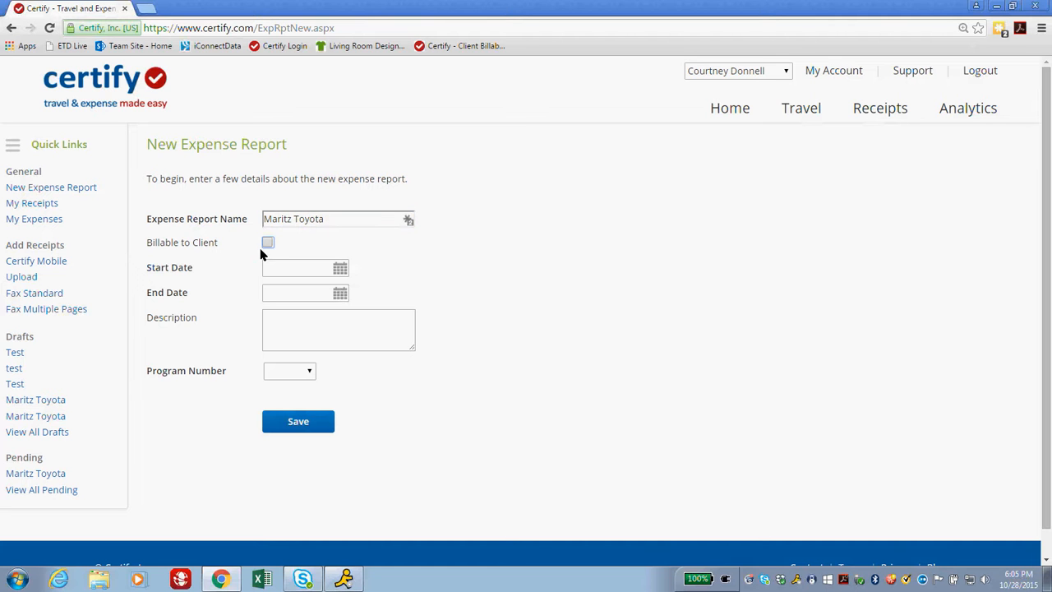
left_click(339, 270)
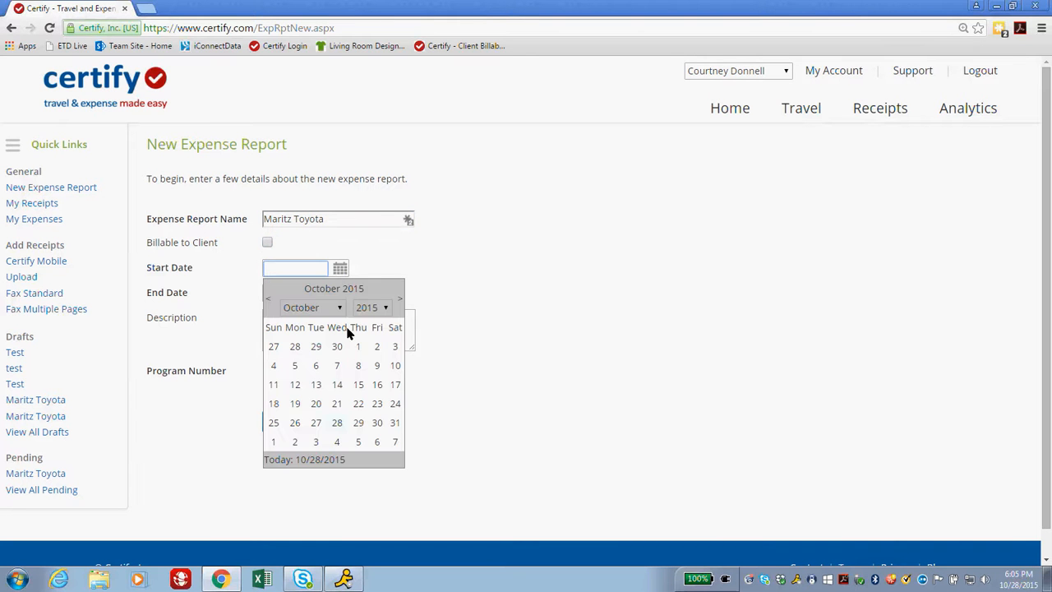
left_click(354, 346)
left_click(339, 294)
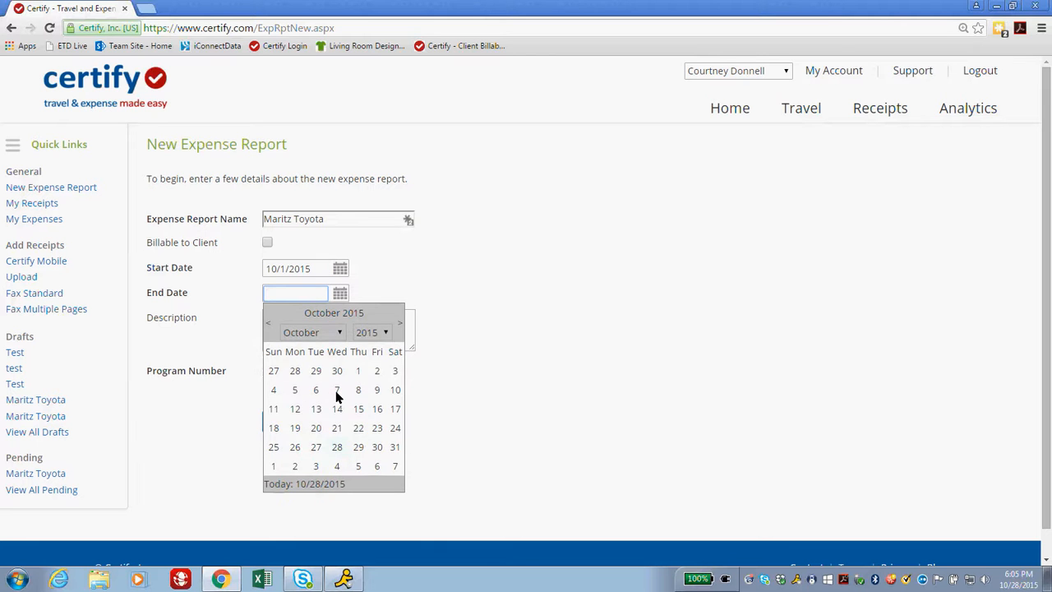
left_click(336, 391)
left_click(390, 320)
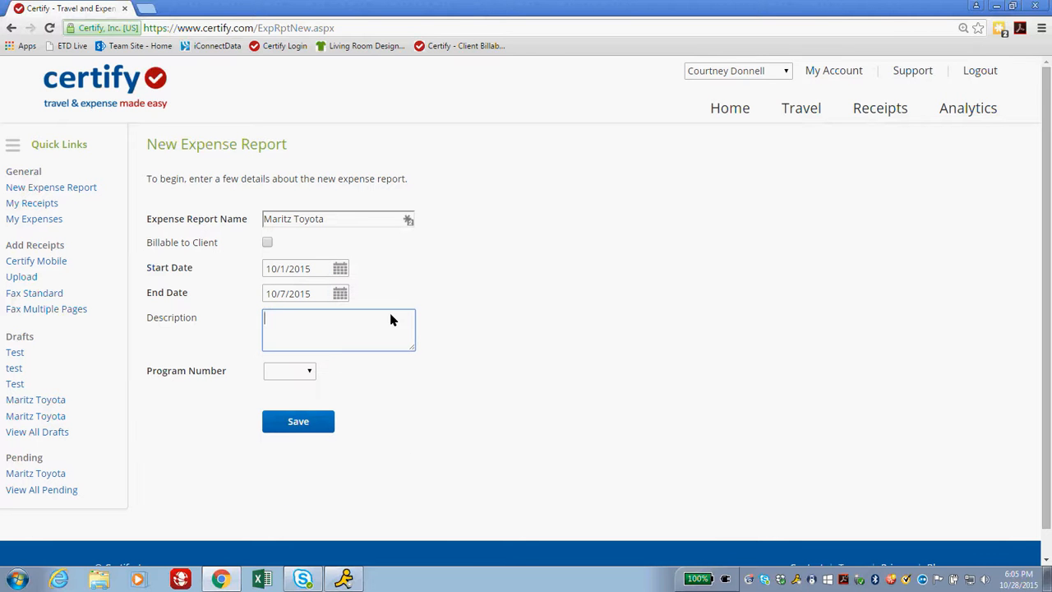
Assign program number 23203 and save the report.
left_click(310, 376)
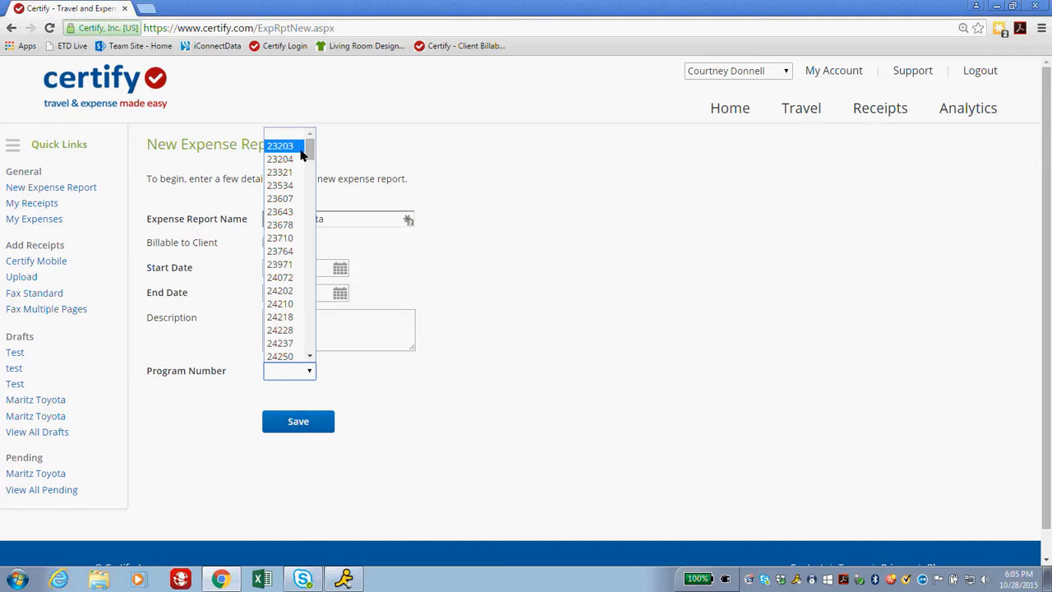
left_click_drag(306, 153, 306, 114)
left_click(289, 152)
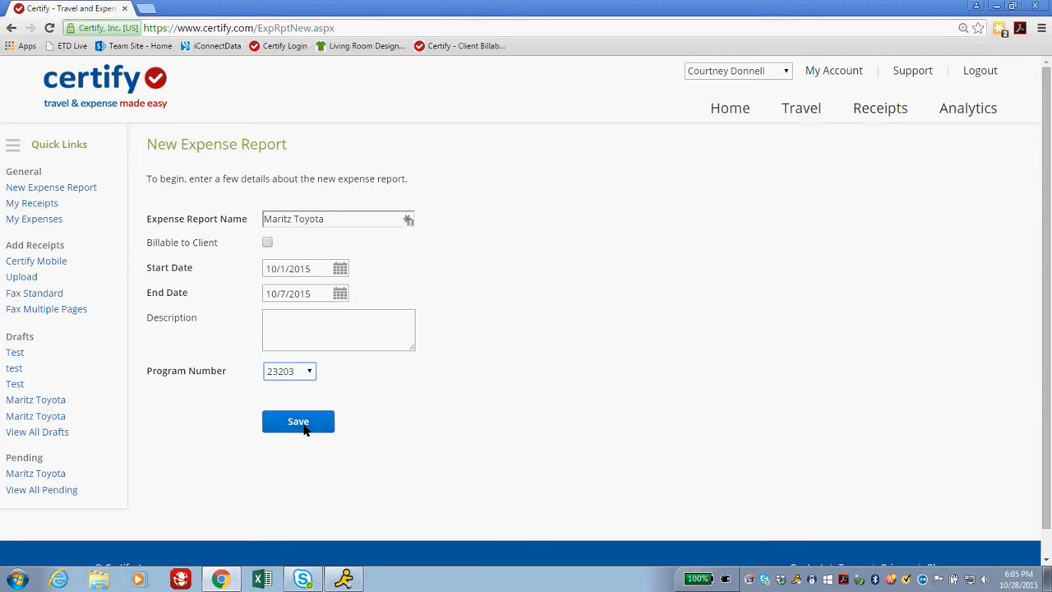
left_click(302, 426)
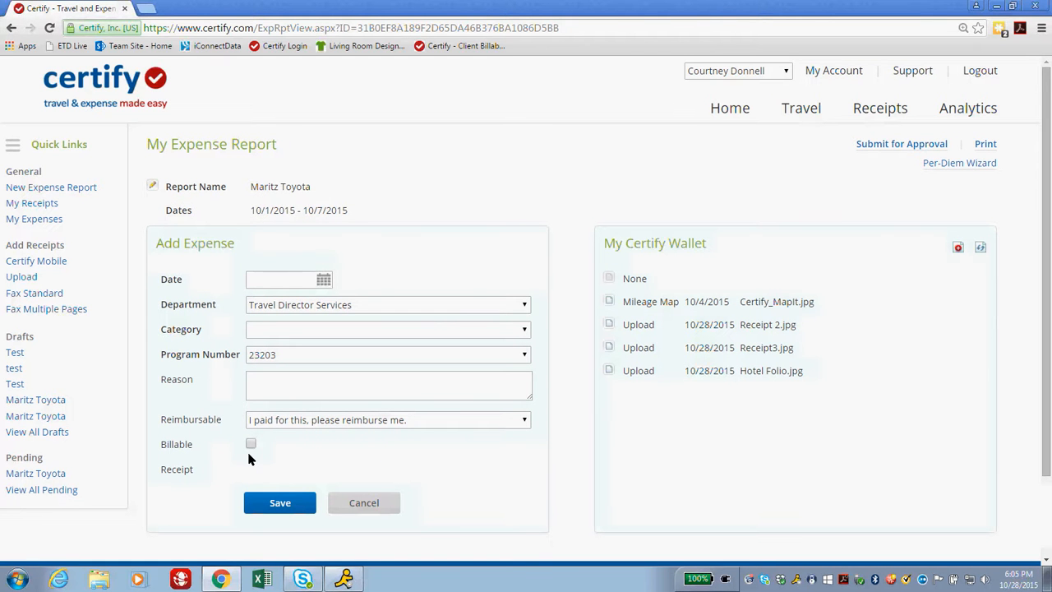
Fill in department Travel Director Services, category Travel Director Daily Rate and amount 1575.00.
left_click(293, 309)
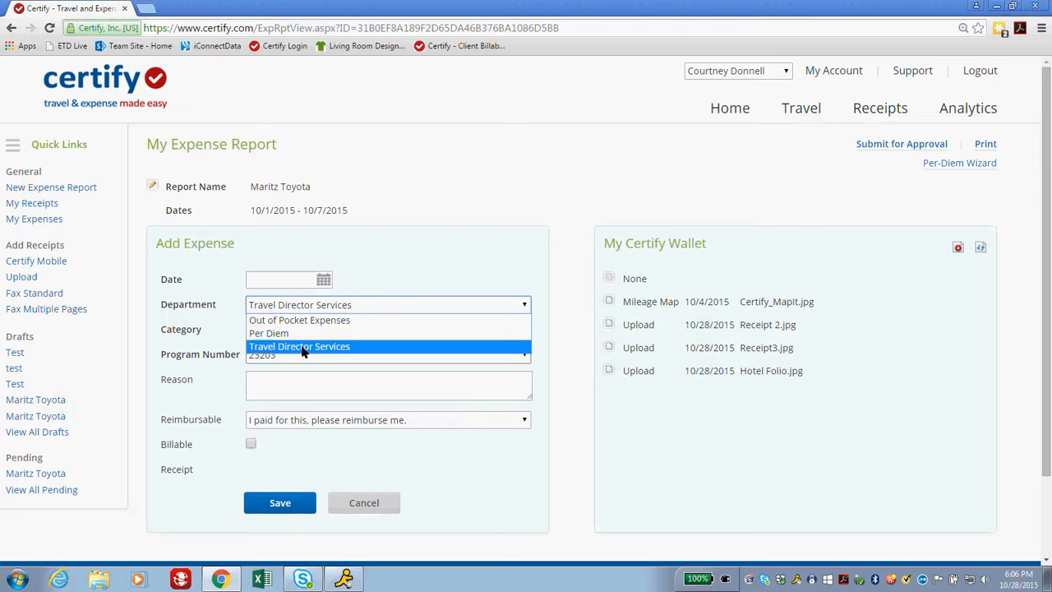
left_click(304, 347)
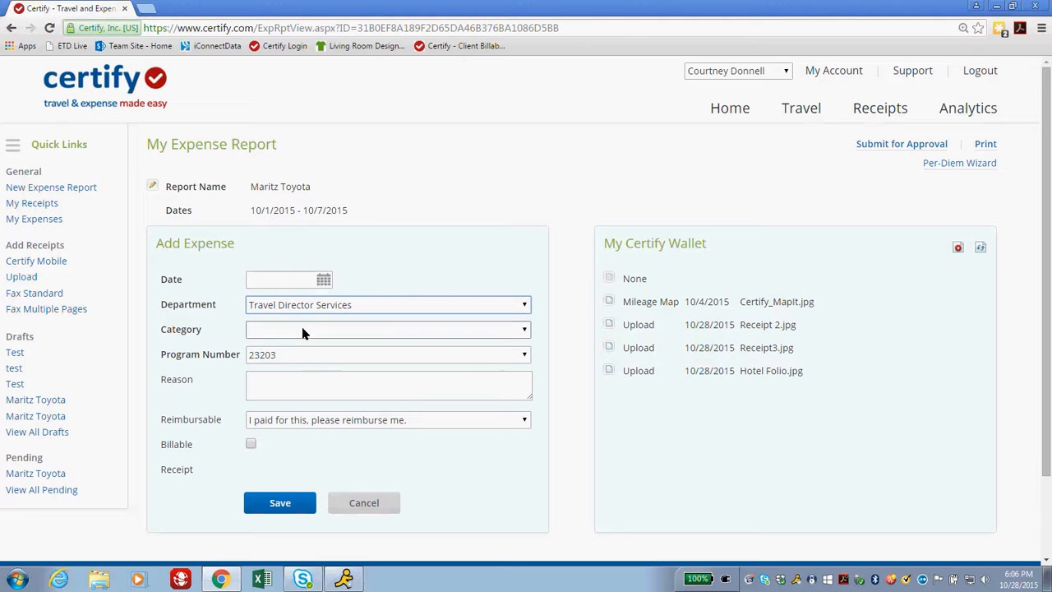
left_click(290, 336)
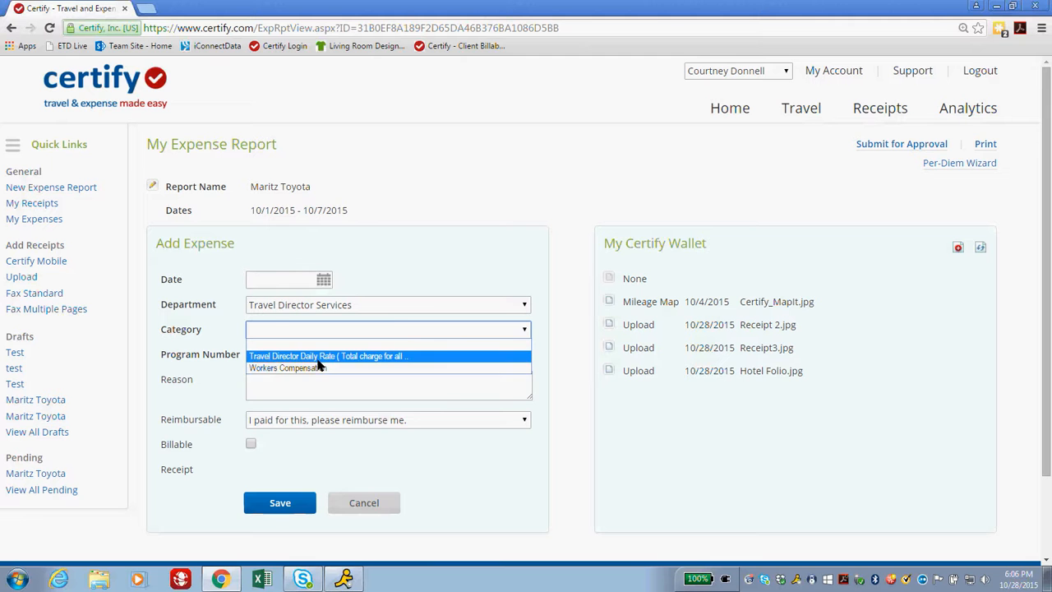
left_click(318, 358)
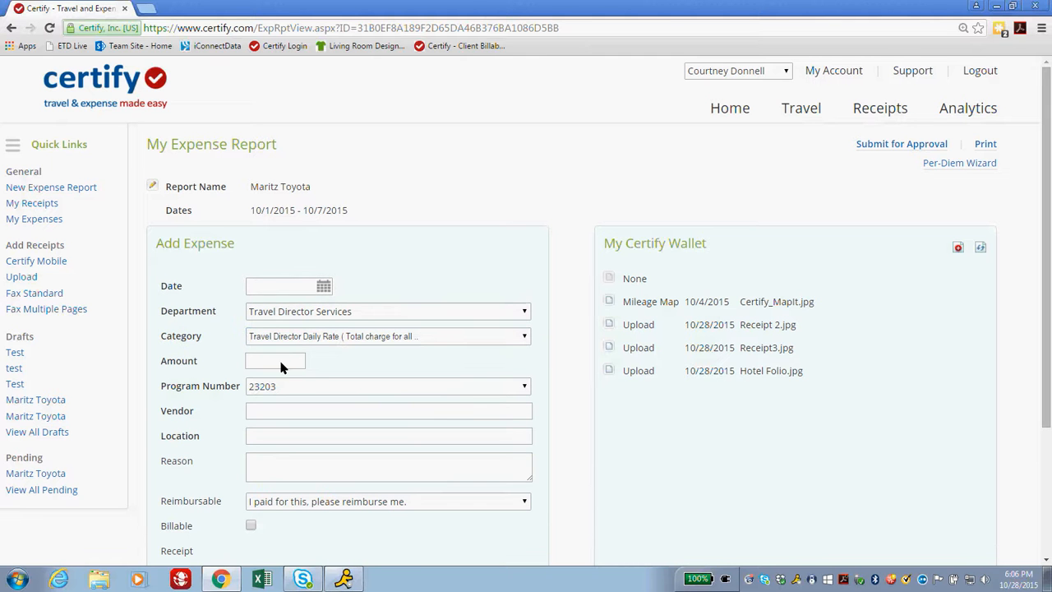
left_click(290, 364)
type("1575.00")
left_click(275, 415)
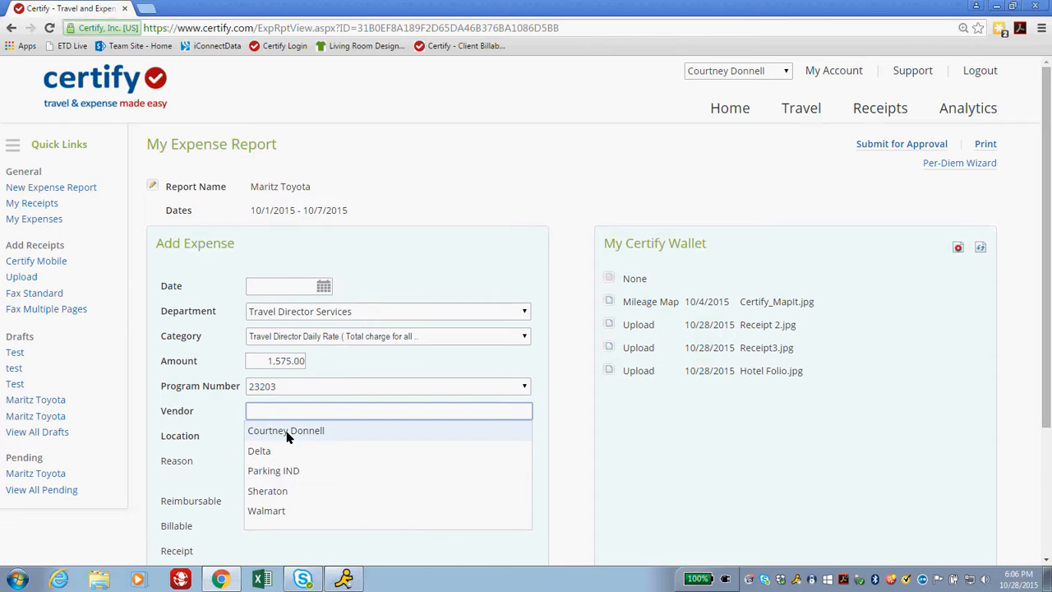
Pick the traveller's own name as vendor and Daytona, Florida as location from the suggestions.
left_click(287, 434)
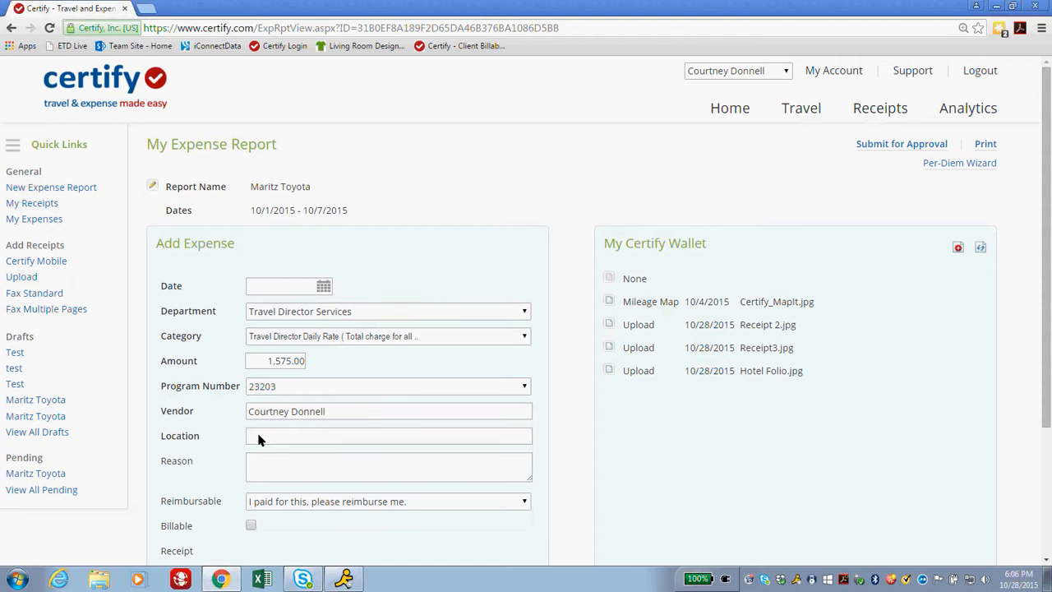
left_click(257, 439)
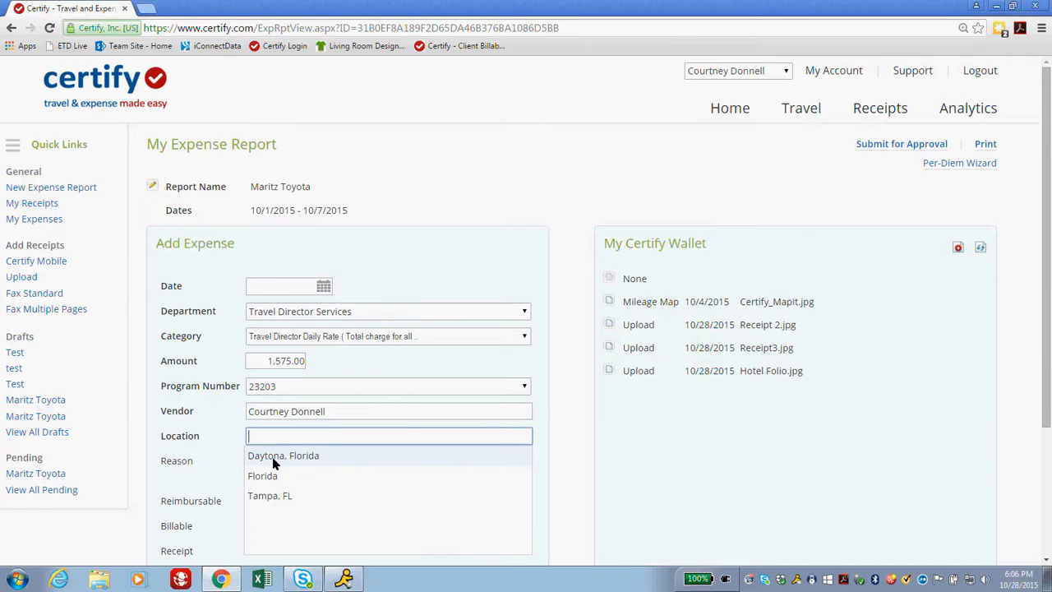
left_click(274, 457)
left_click(289, 411)
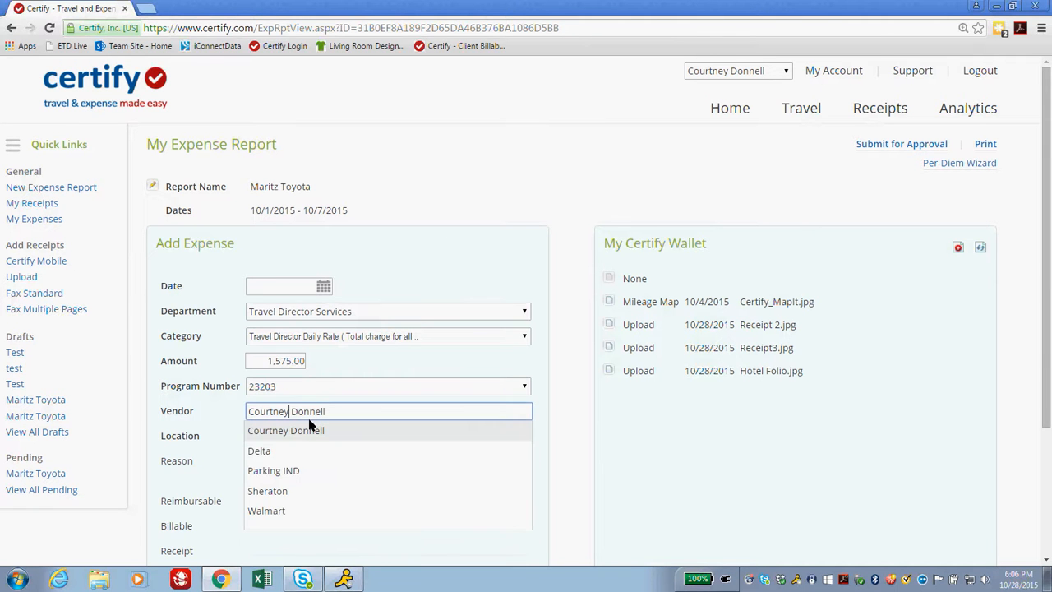
left_click(273, 430)
left_click(301, 439)
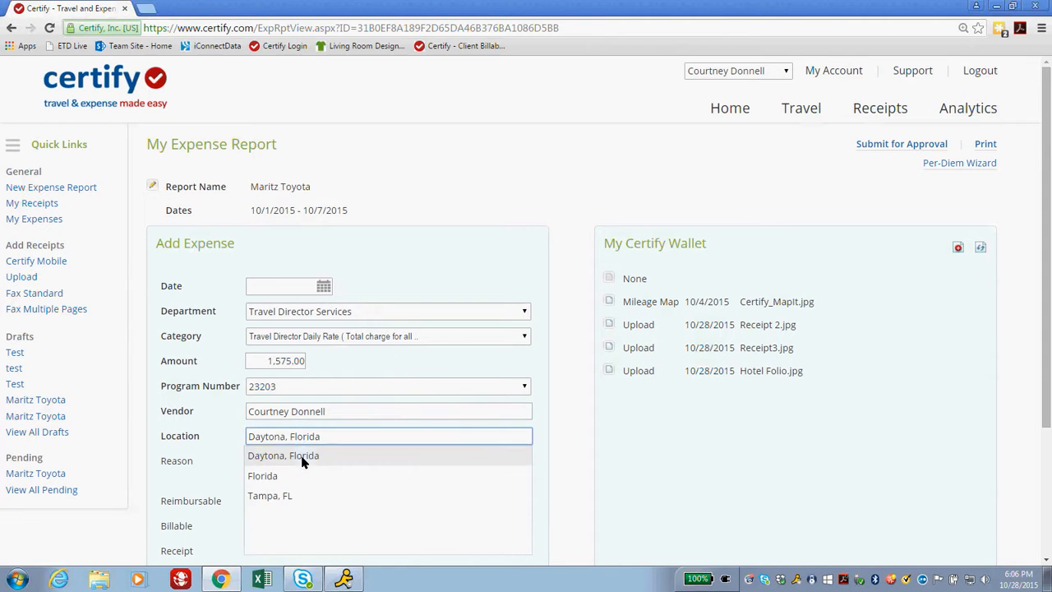
left_click(301, 459)
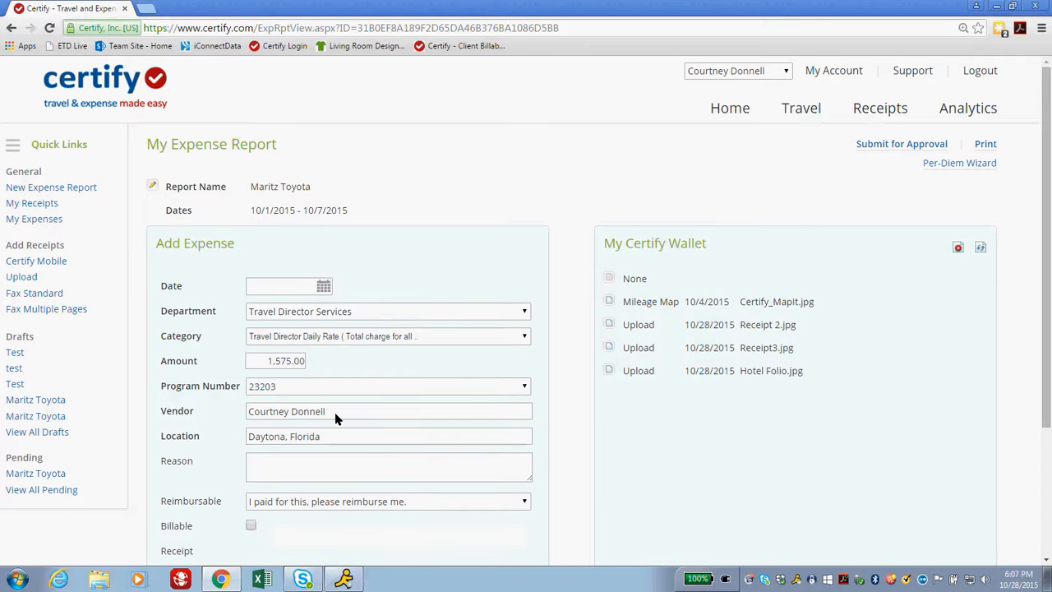
left_click(335, 418)
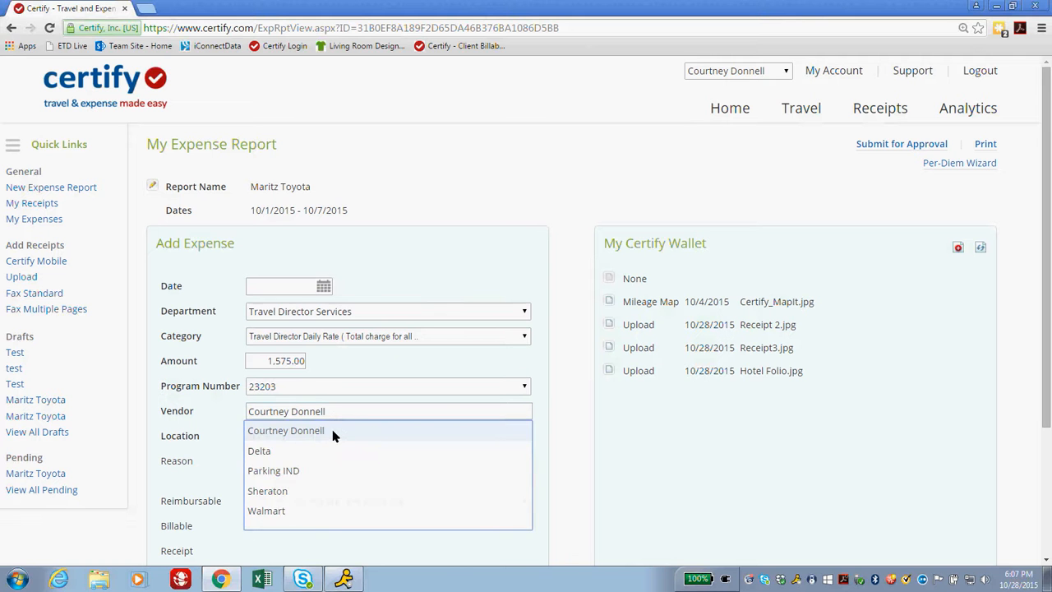
left_click(332, 438)
left_click(331, 439)
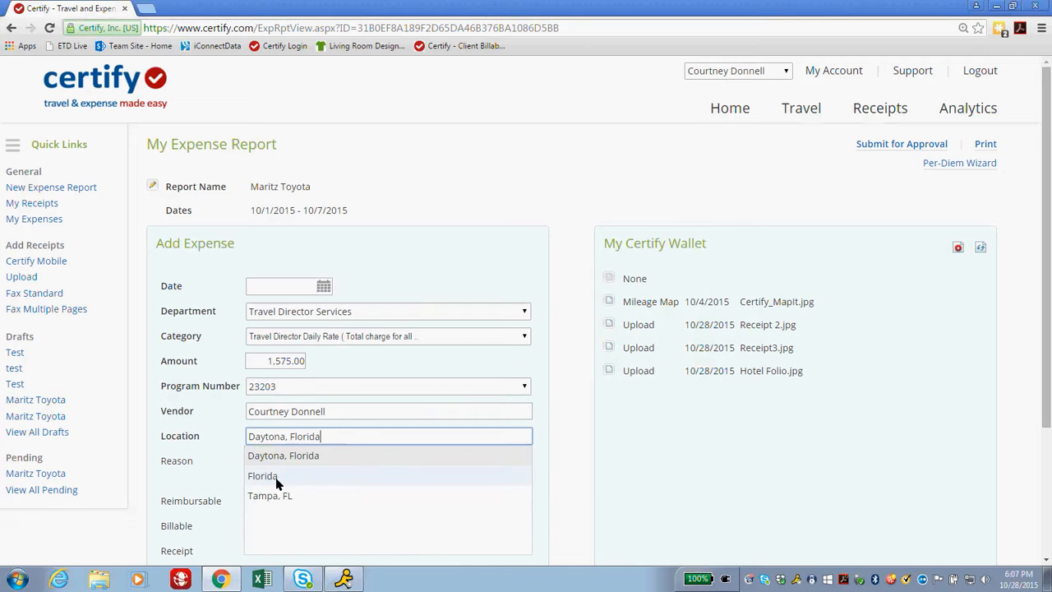
left_click(320, 456)
left_click(258, 466)
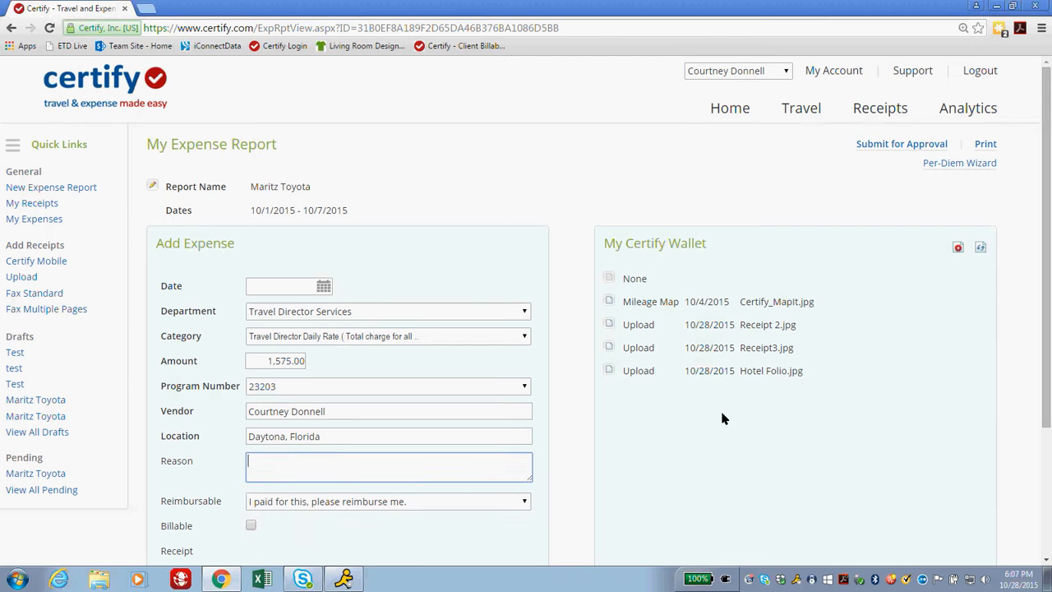
Enter reason '7 days x 225', date the expense 10/1/2015, and save it.
type("7 days x 225")
scroll(572, 403, "down", 2)
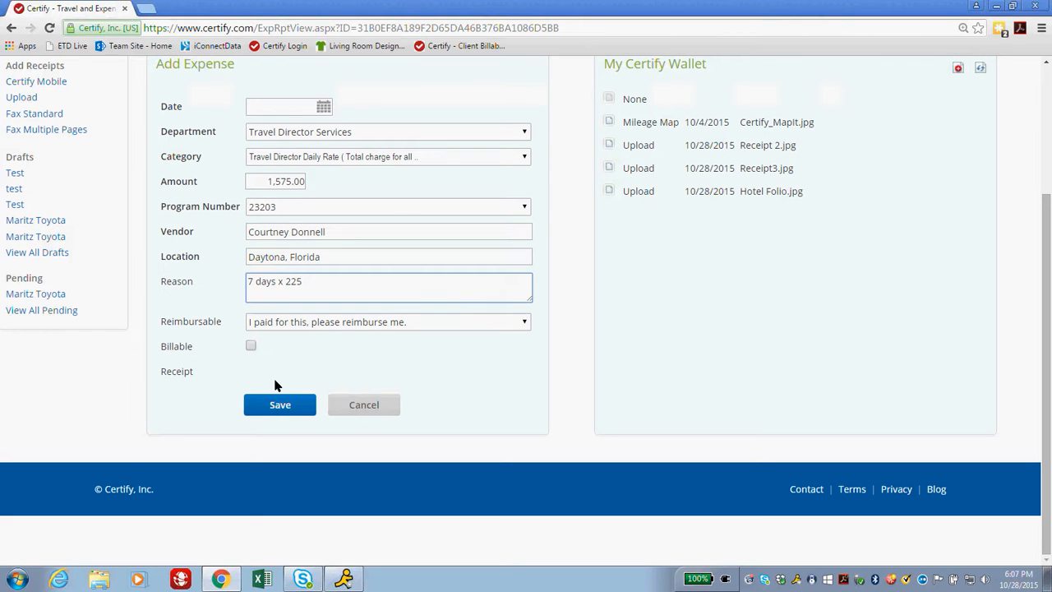
scroll(277, 383, "up", 1)
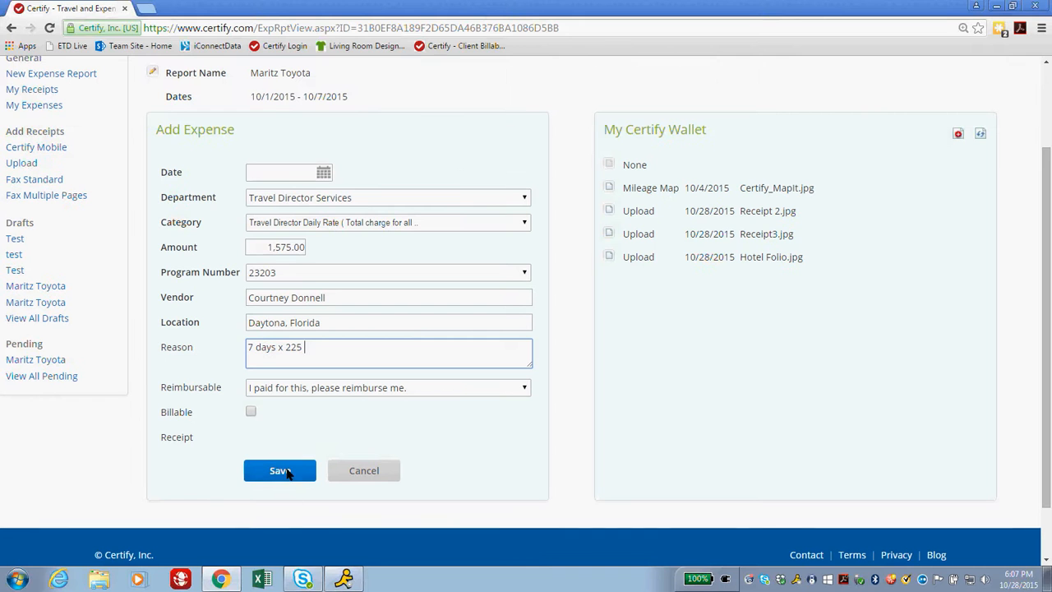
left_click(323, 171)
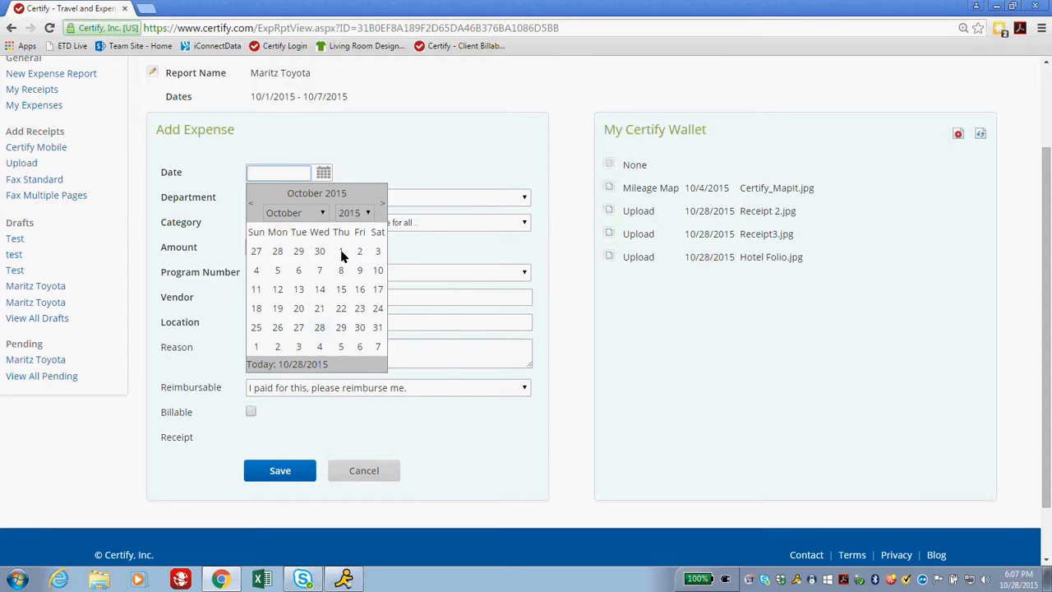
left_click(341, 255)
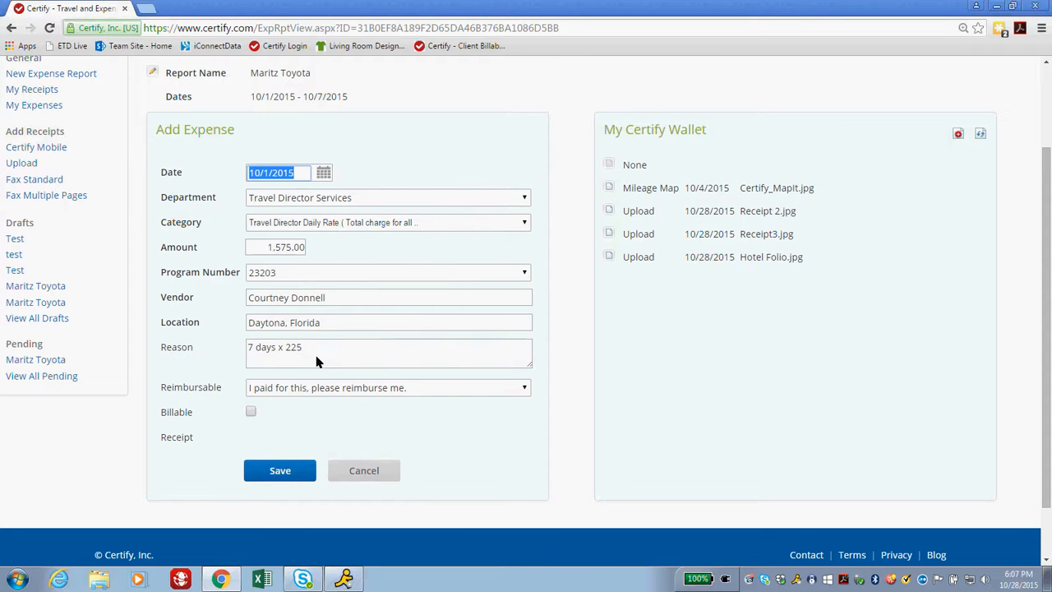
left_click(280, 470)
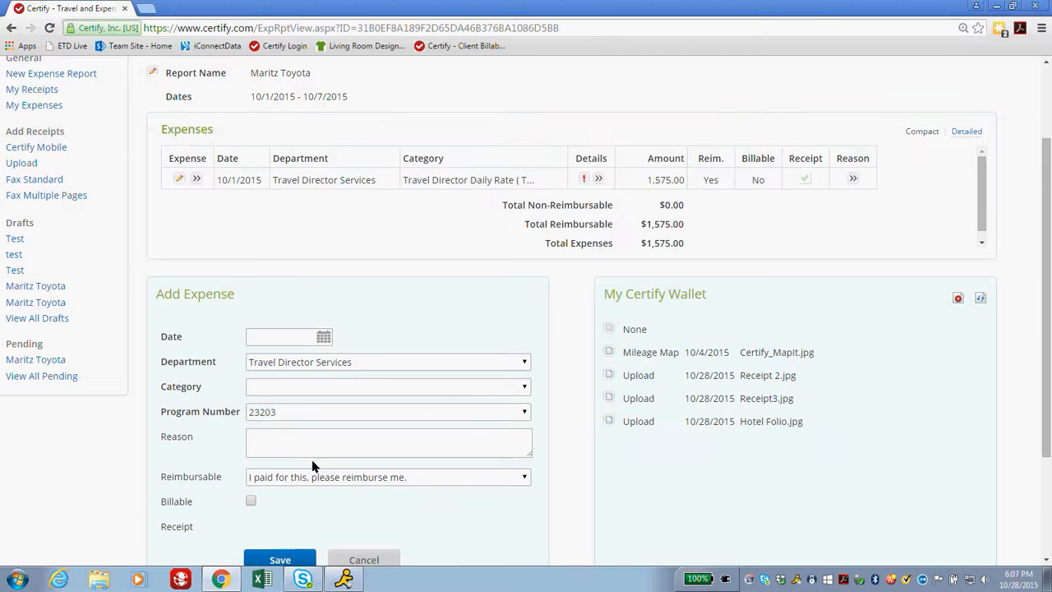
Save a Workers Compensation expense ending 10/7/2015 with reason '7 days'.
left_click(329, 365)
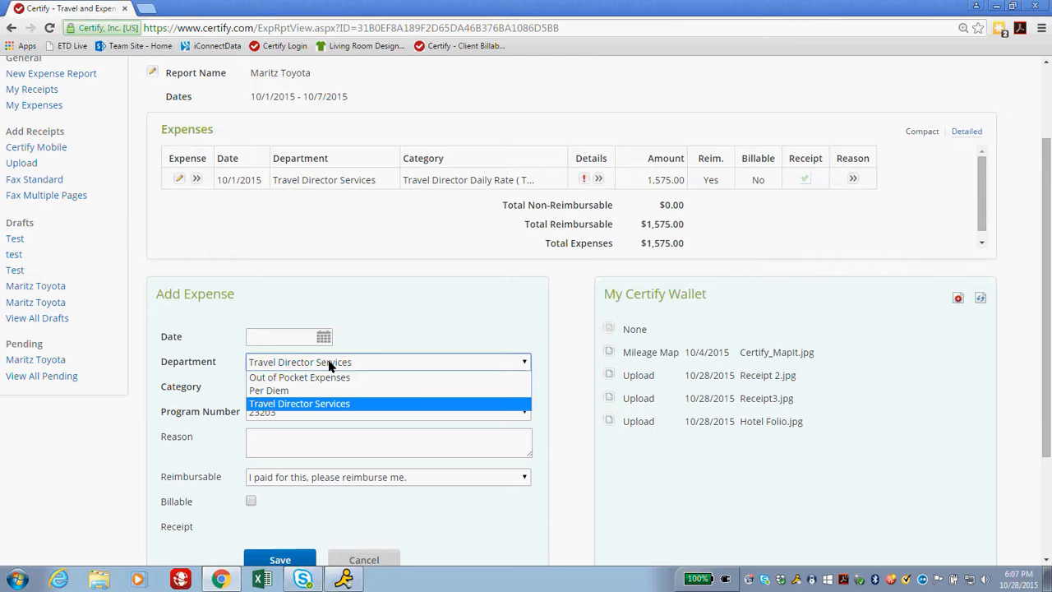
left_click(328, 366)
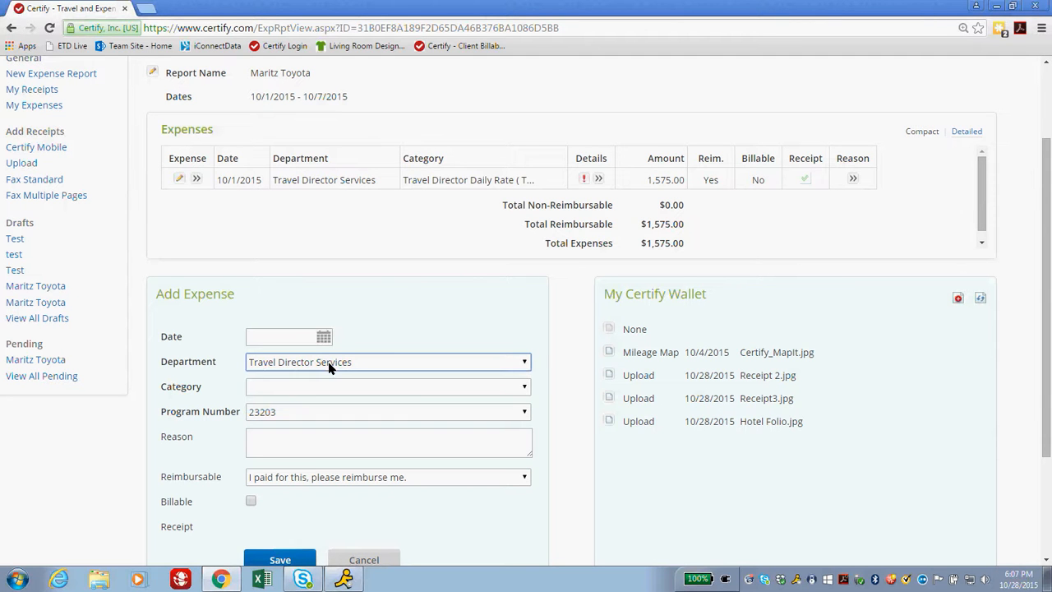
left_click(319, 383)
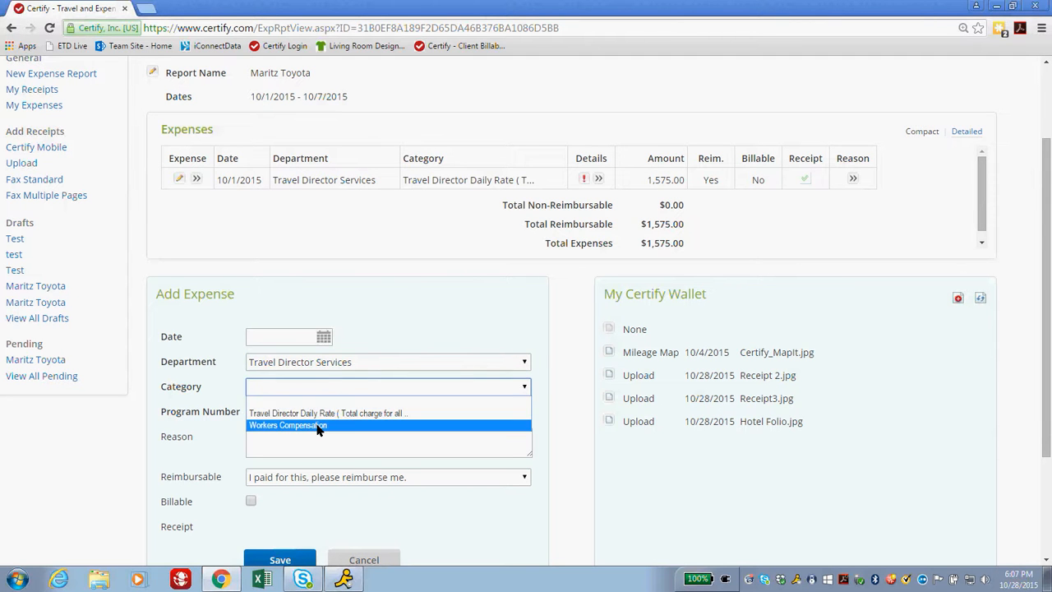
left_click(318, 425)
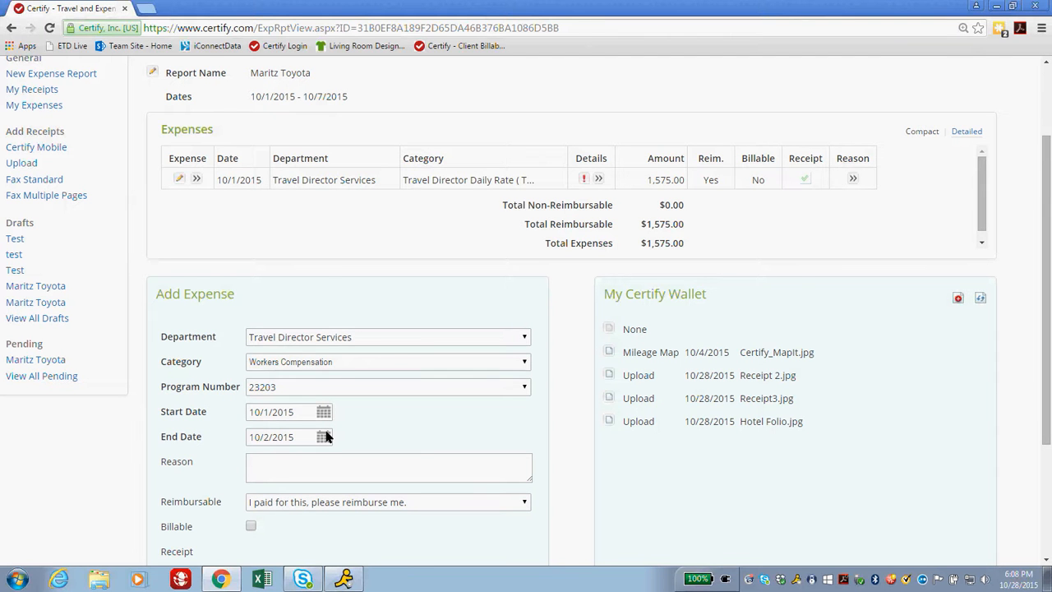
scroll(326, 437, "down", 1)
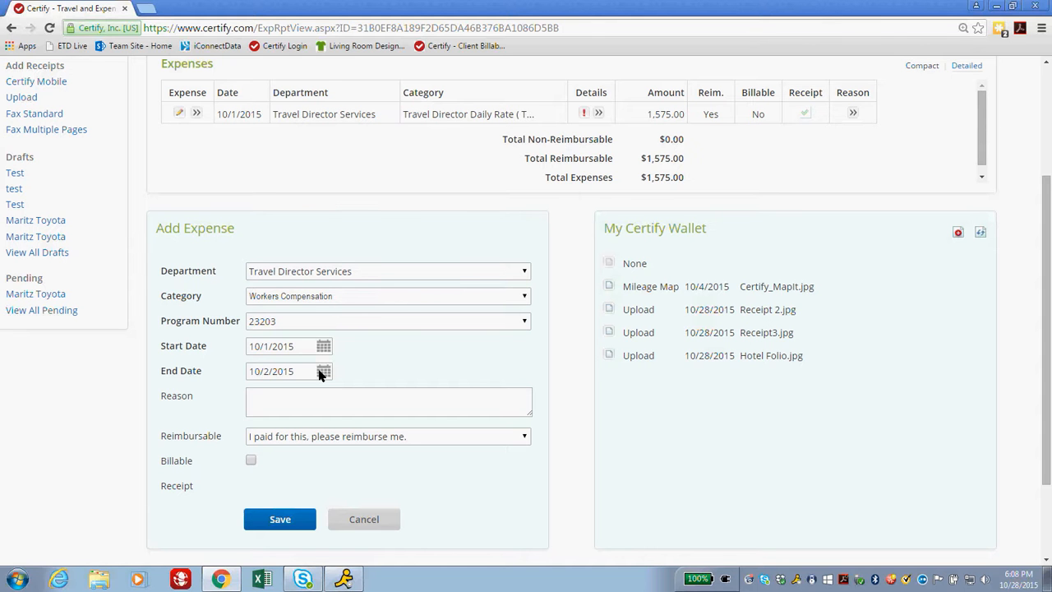
left_click(323, 372)
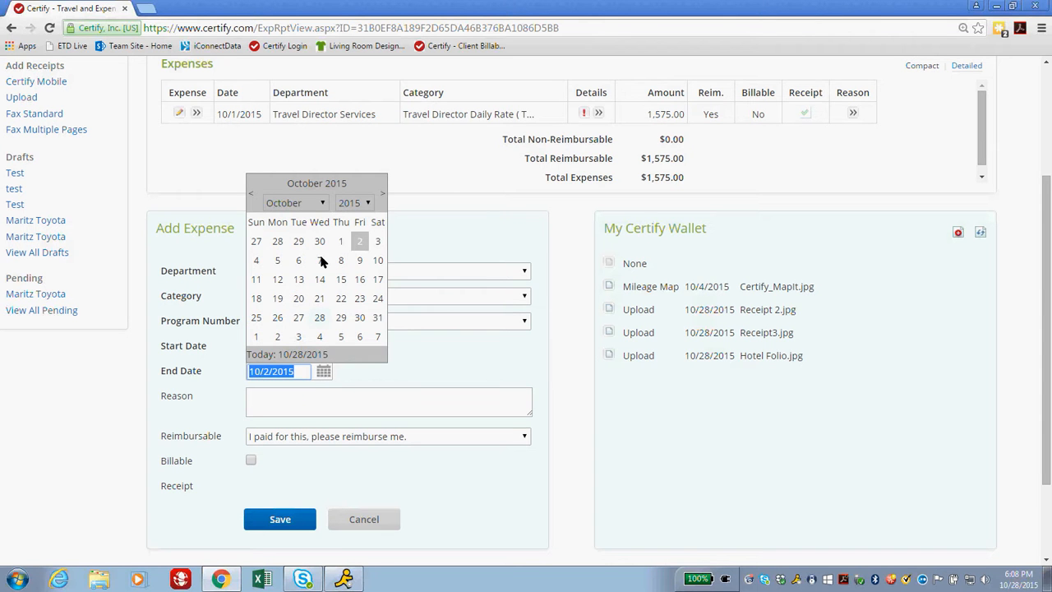
left_click(320, 261)
left_click(269, 400)
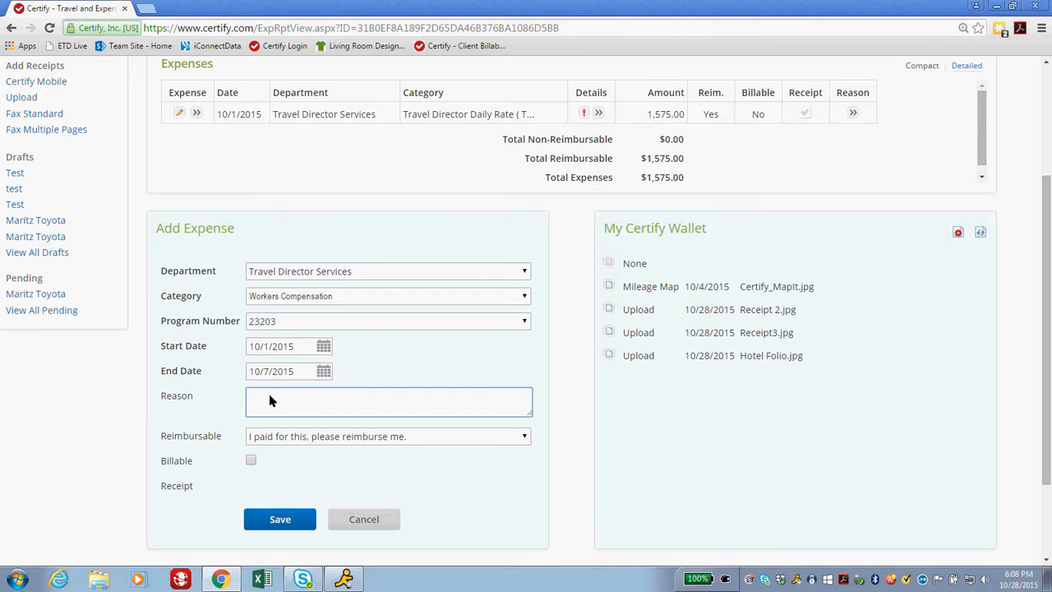
type("days")
key("Tab")
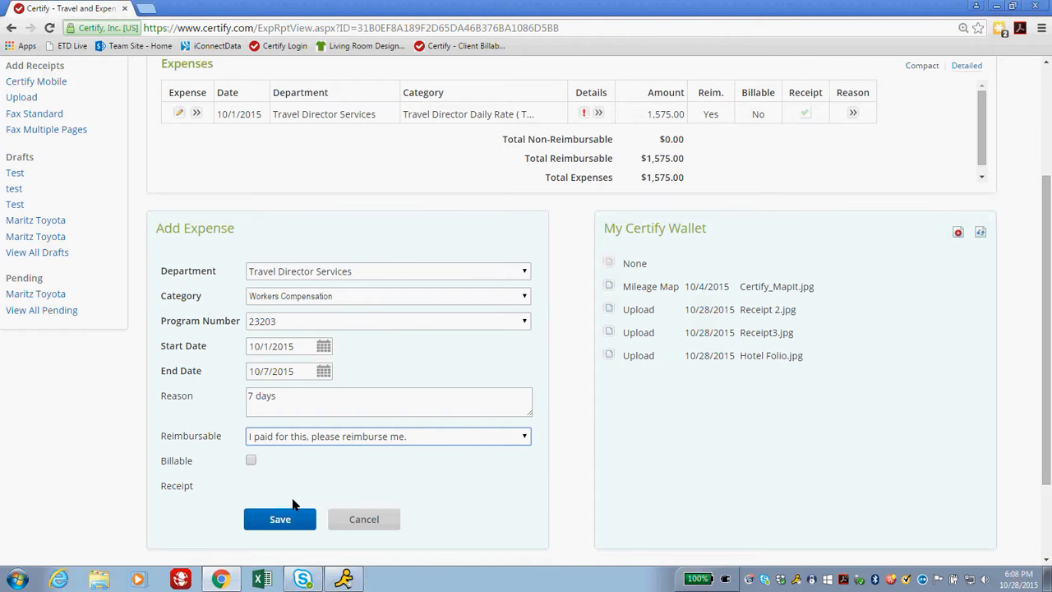
left_click(275, 521)
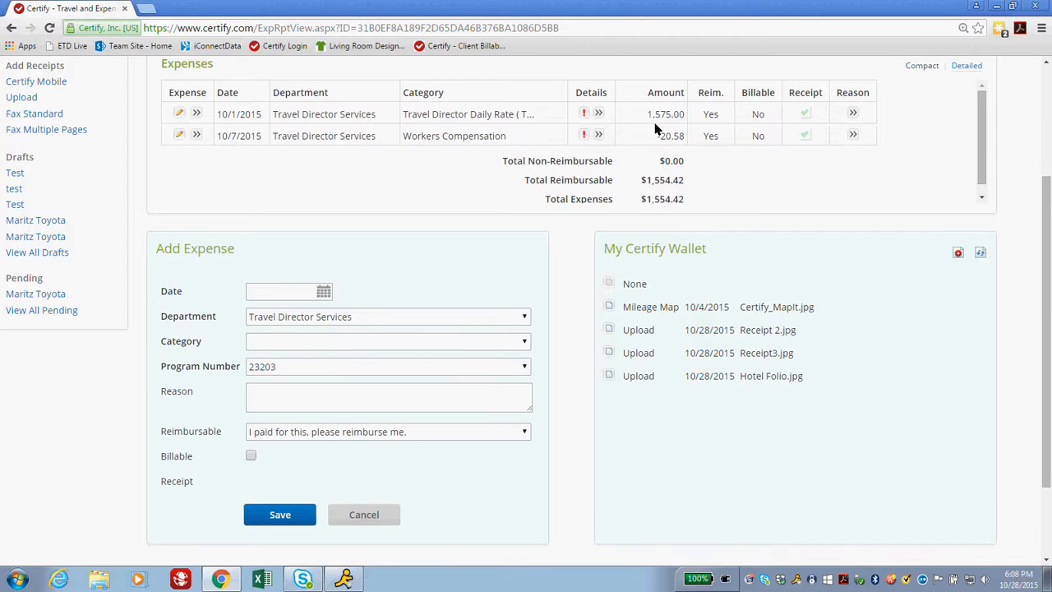
Set the new expense's department to Per Diem.
left_click(324, 292)
left_click(323, 292)
left_click(345, 322)
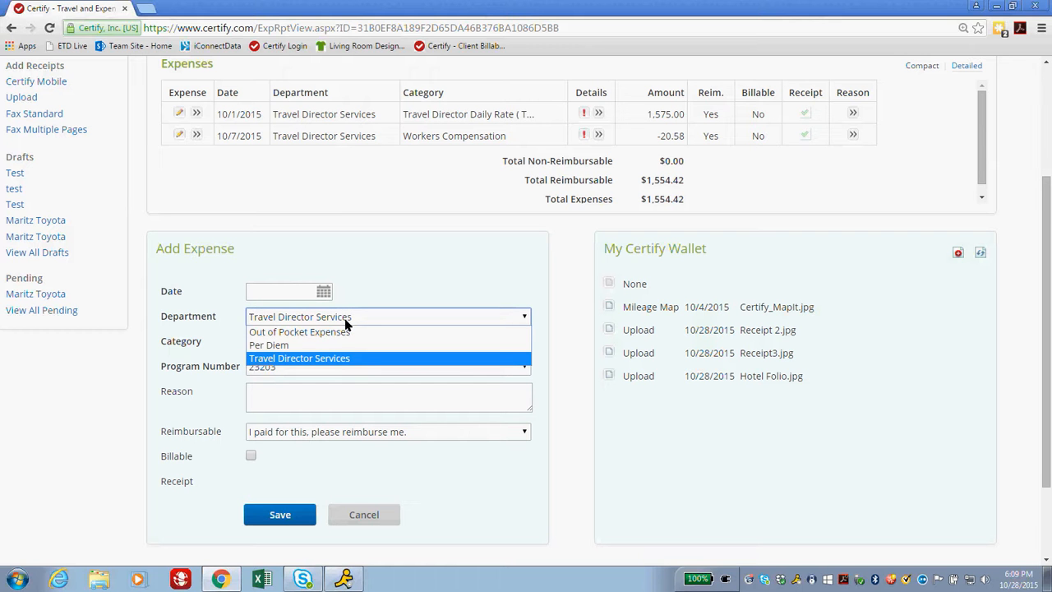
left_click(346, 321)
left_click(347, 322)
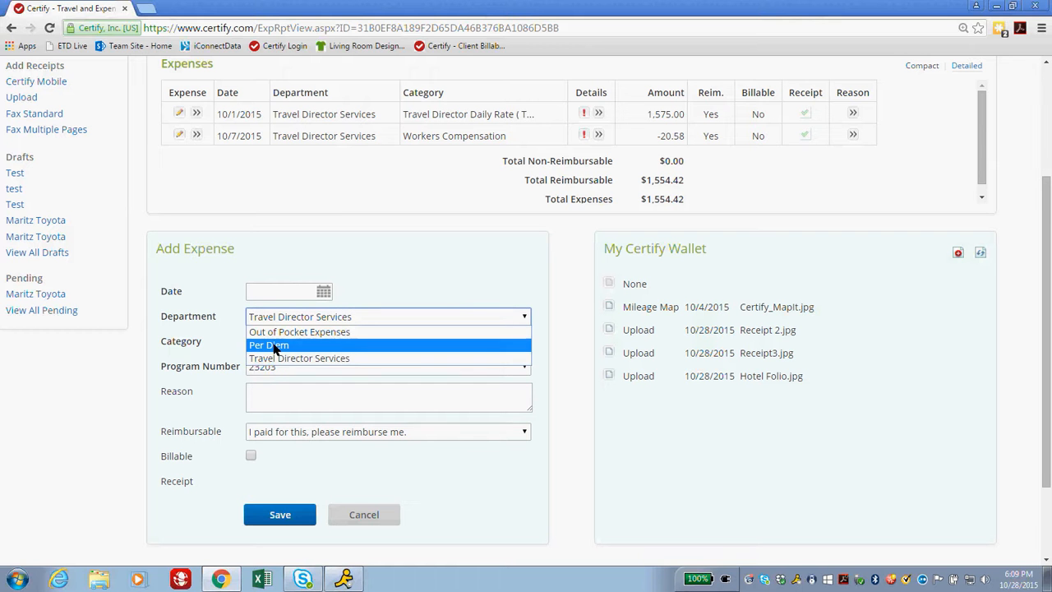
left_click(275, 346)
Choose category 'Maritz: Per Diem: Domestic - $64' instead of the all-other-clients per diem.
left_click(265, 347)
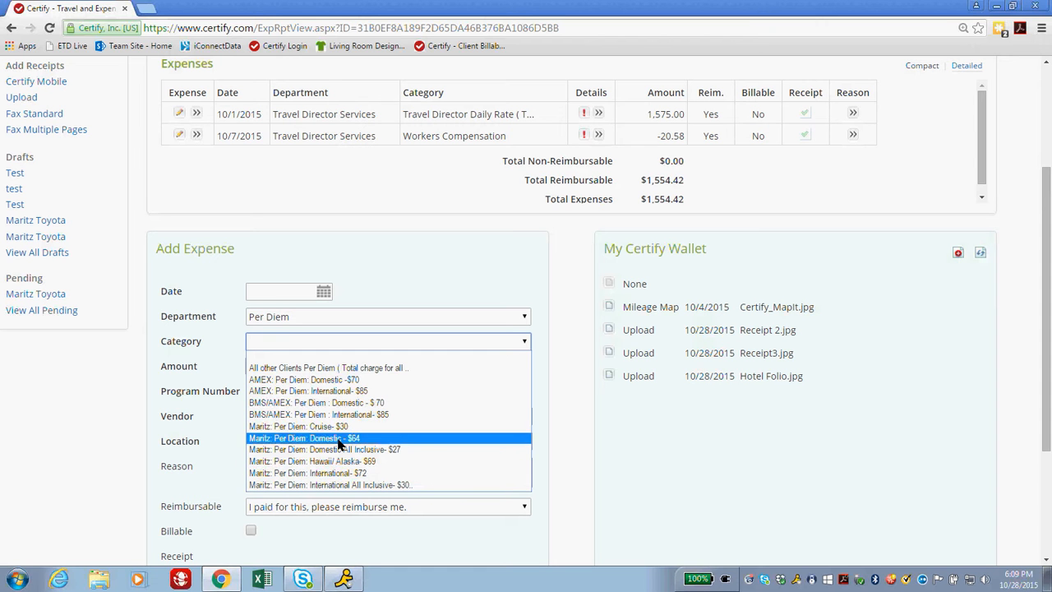
left_click(254, 343)
left_click(268, 319)
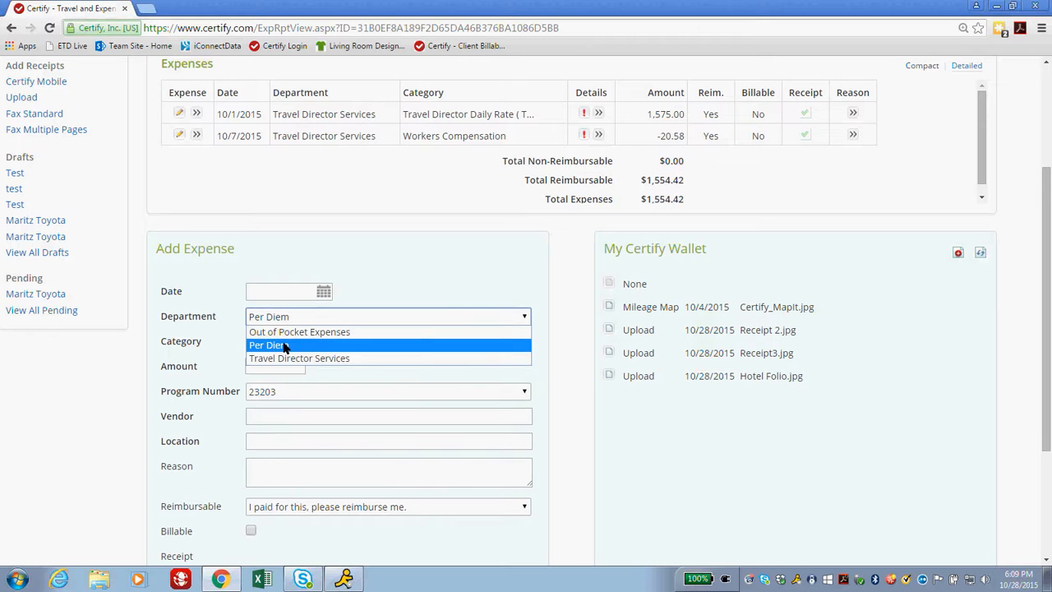
left_click(284, 346)
left_click(265, 343)
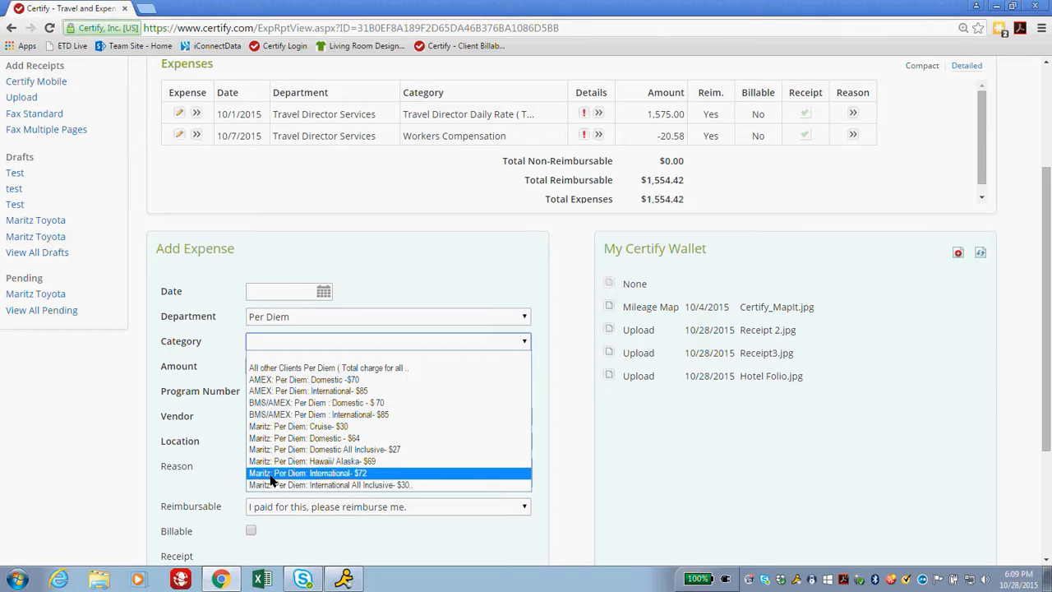
left_click(285, 370)
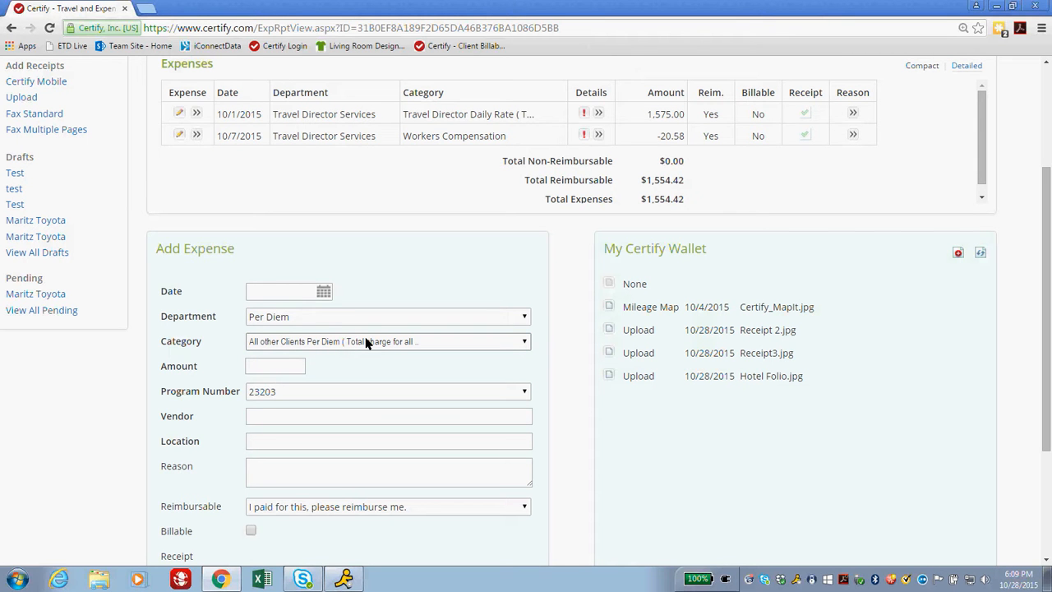
left_click(270, 371)
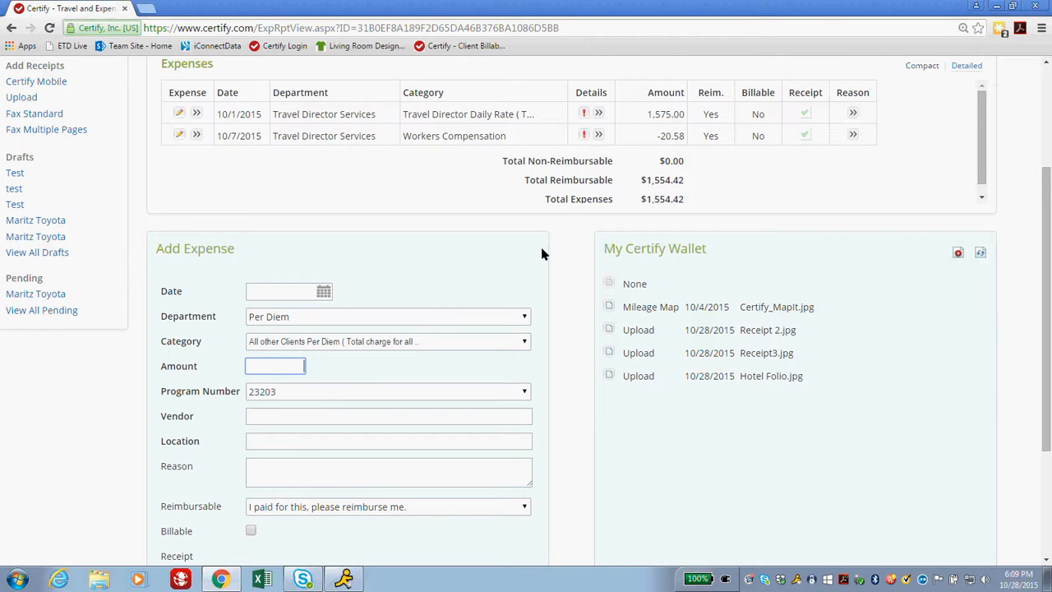
left_click(305, 342)
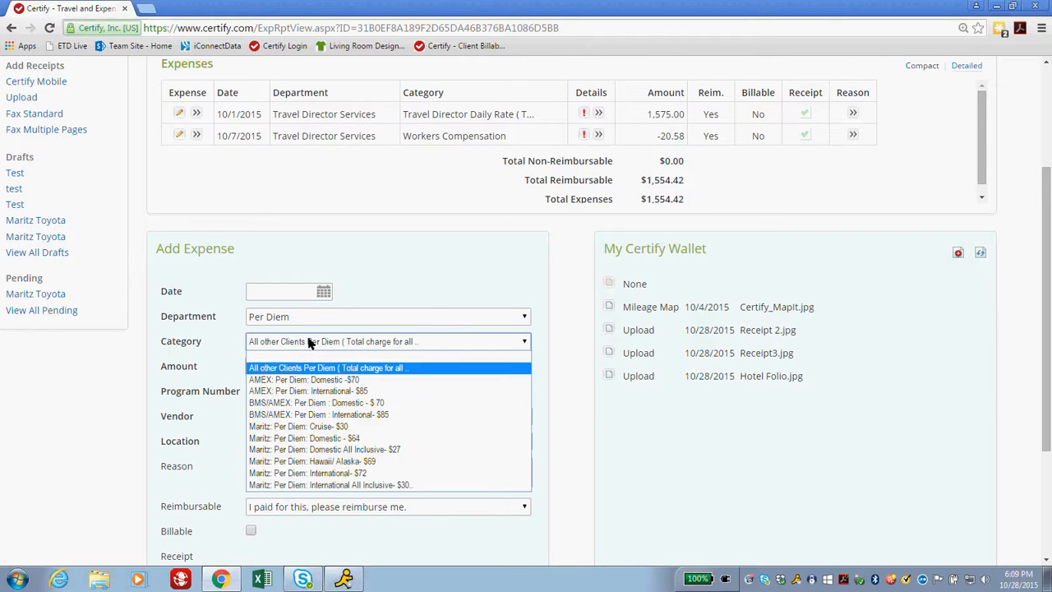
left_click(305, 438)
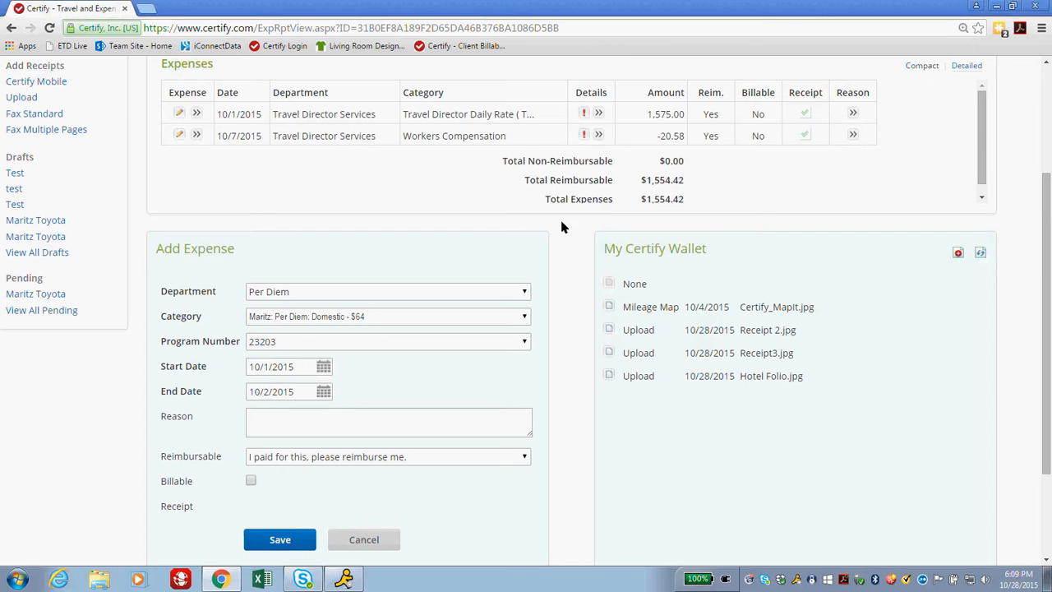
Set the per diem end date to 10/7/2015, reason '7 days', and save the $448.00 expense.
left_click(324, 391)
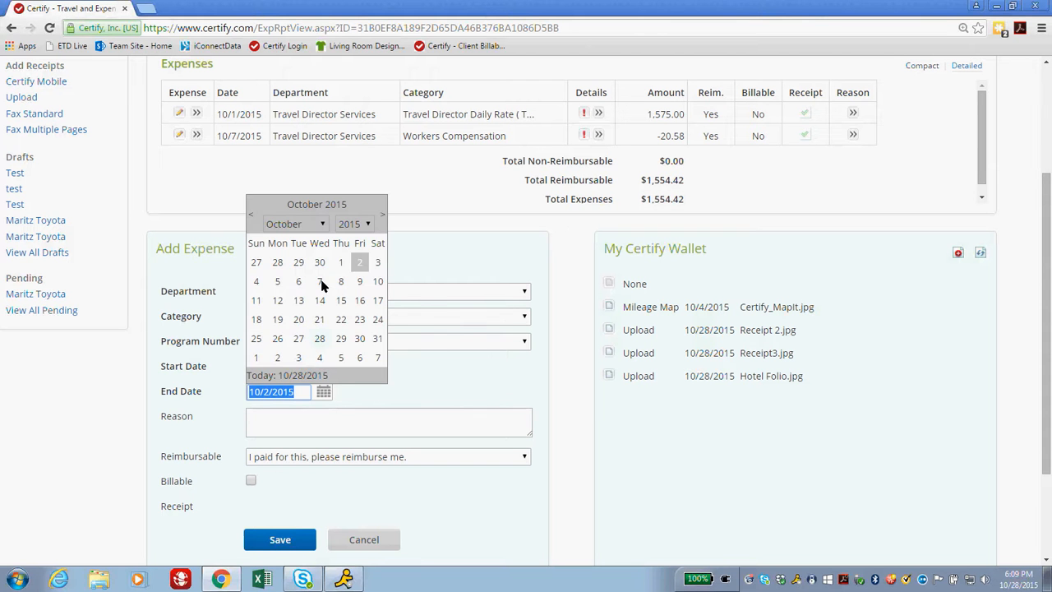
left_click(319, 281)
left_click(403, 380)
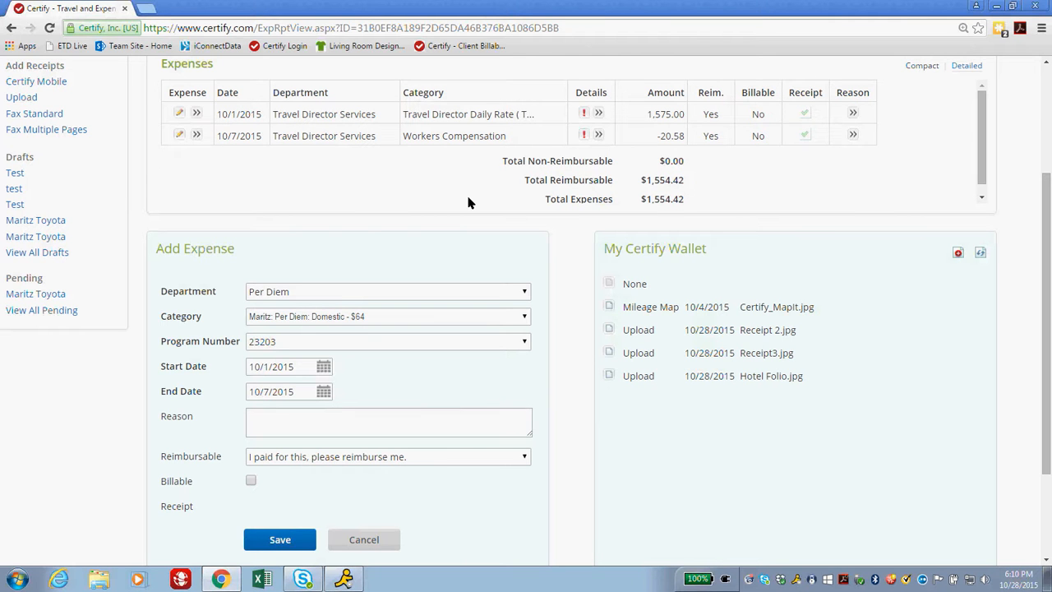
left_click(334, 428)
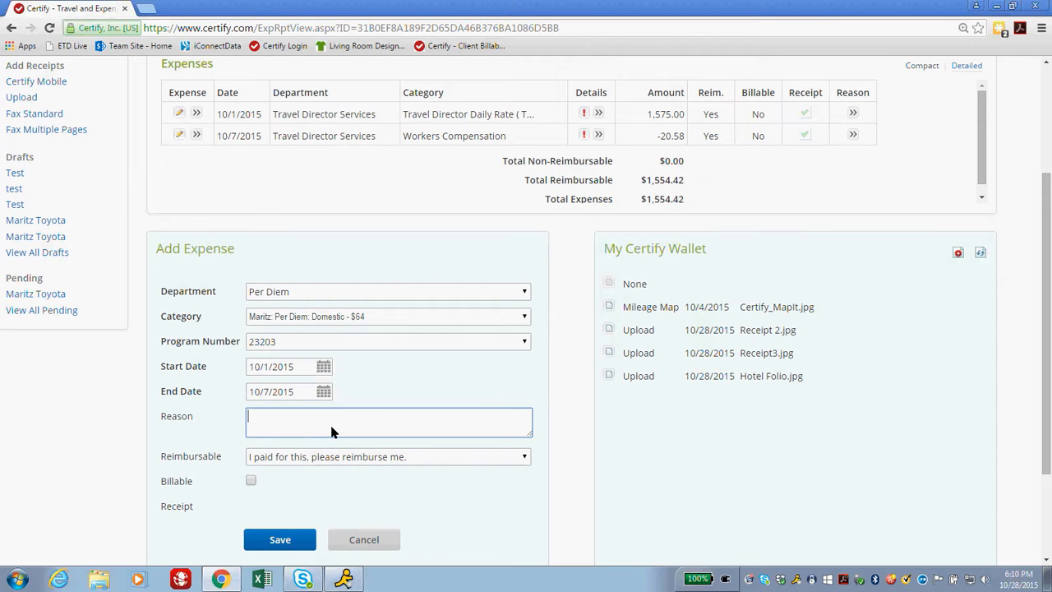
type("7 days")
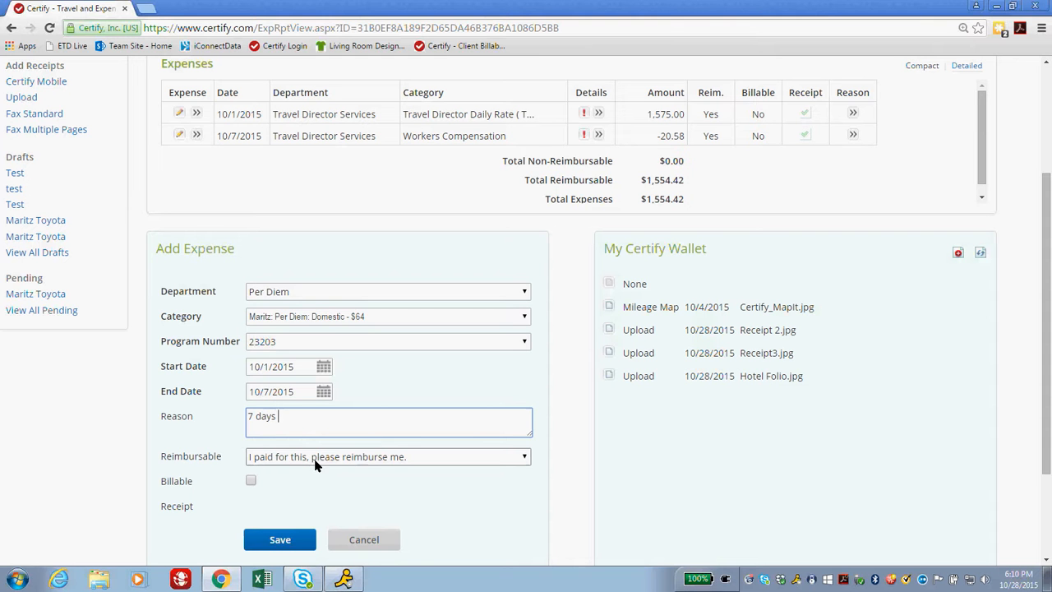
left_click(292, 538)
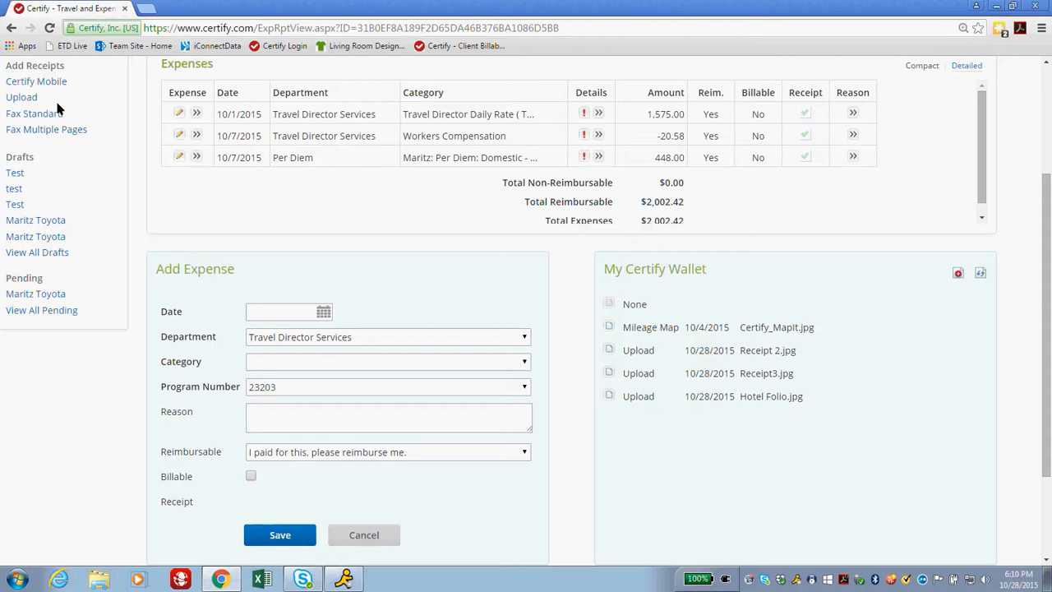
left_click(609, 350)
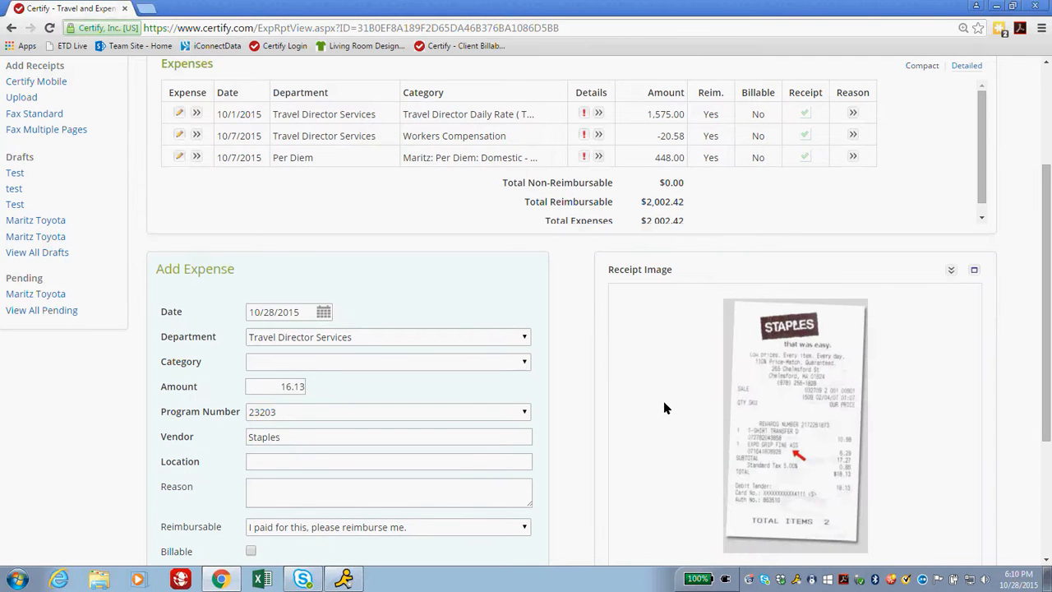
File the 16.13 Staples receipt expense under Out of Pocket Expenses, category Maritz: Other Expense.
scroll(665, 408, "down", 1)
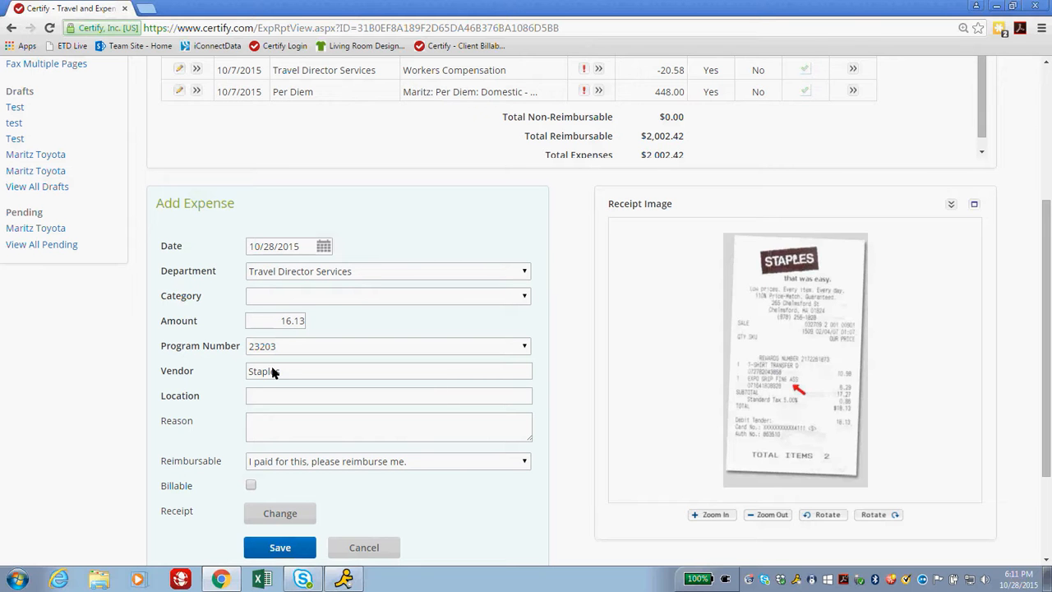
left_click(320, 279)
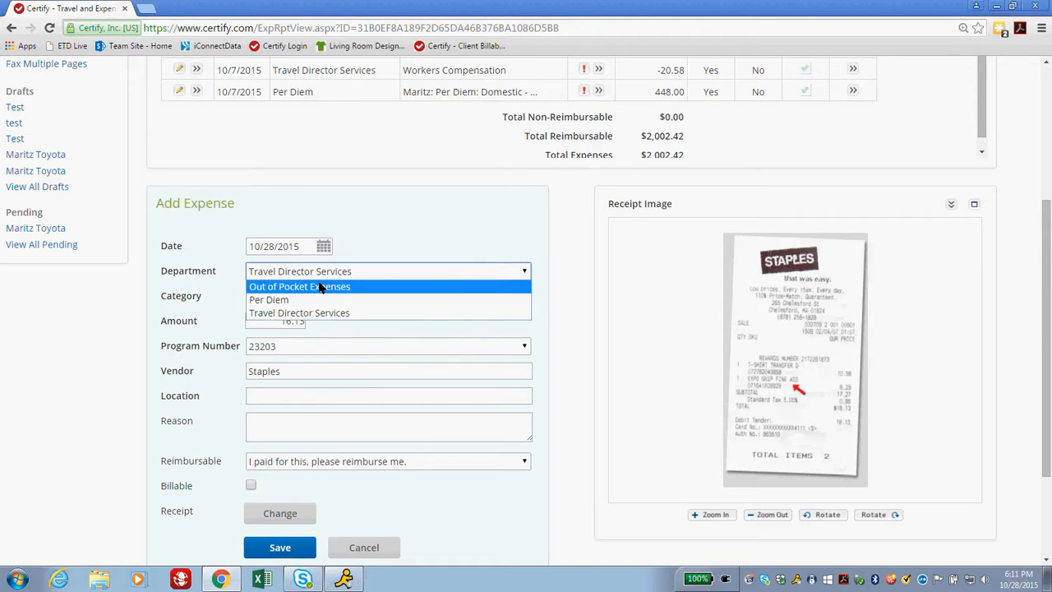
left_click(320, 285)
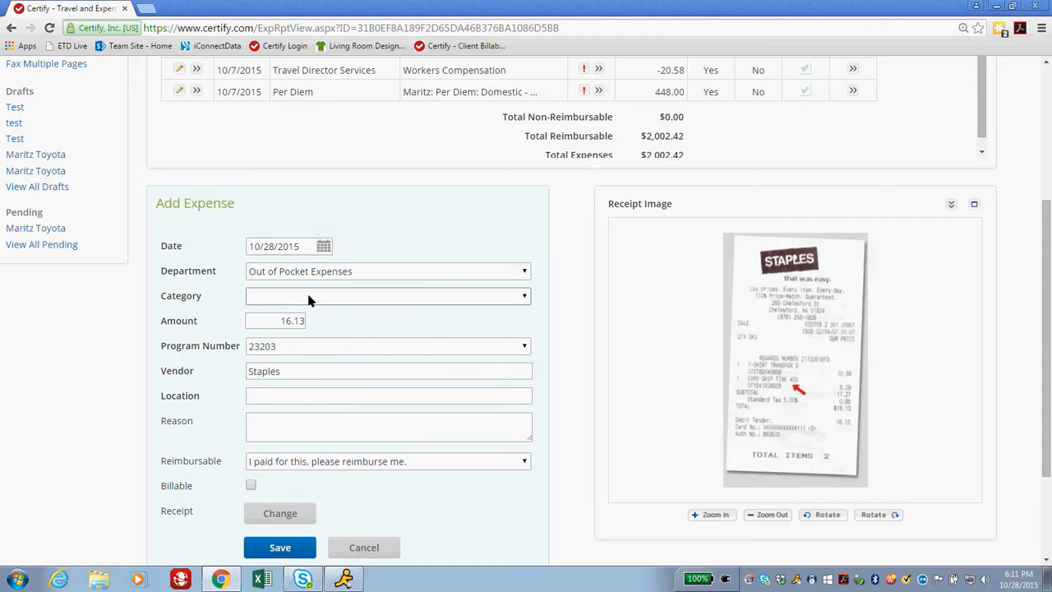
left_click(309, 298)
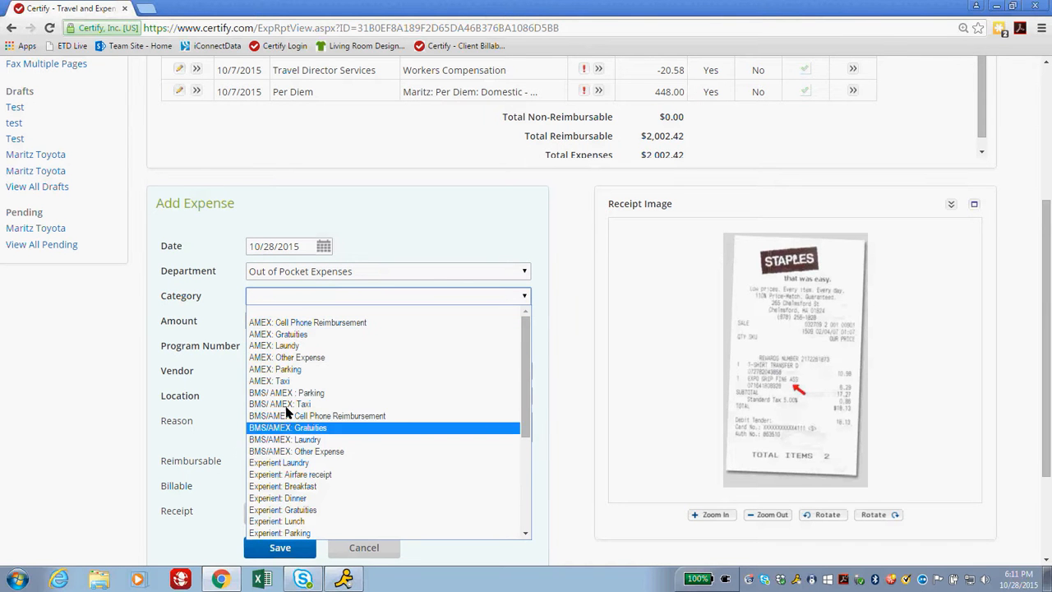
scroll(286, 444, "down", 5)
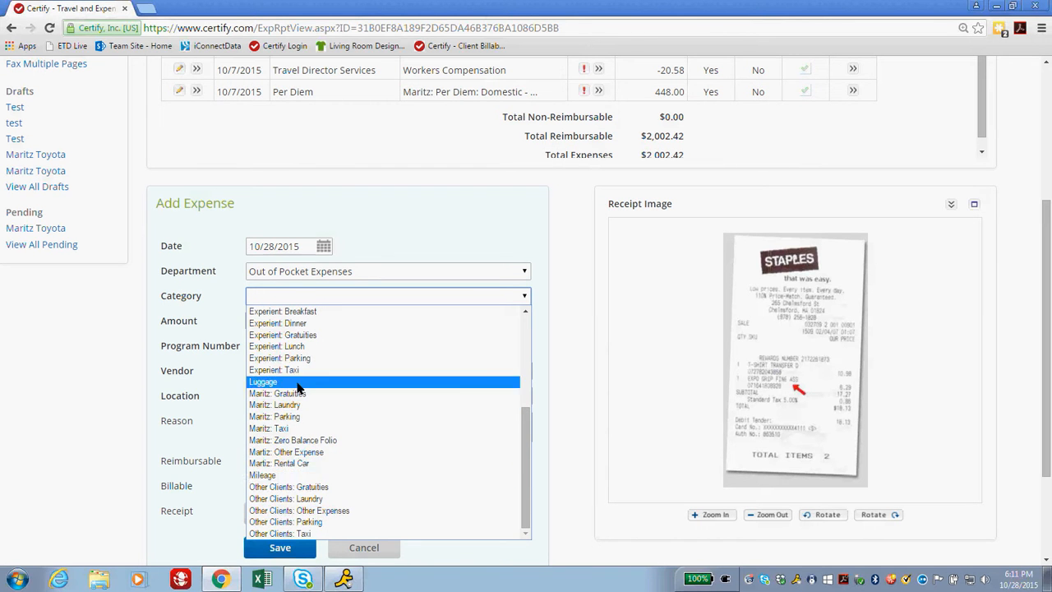
left_click(315, 453)
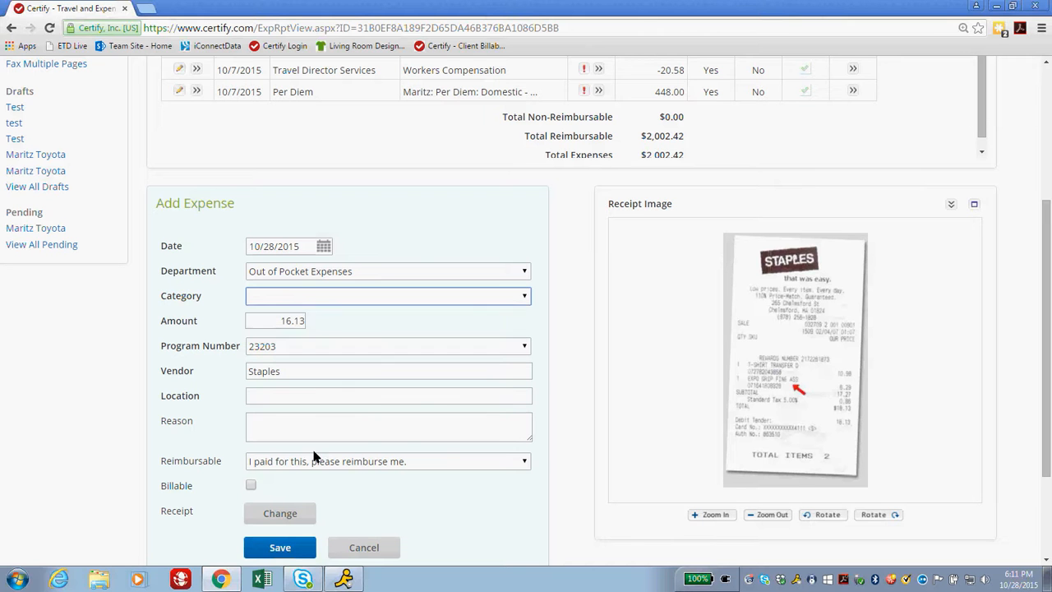
left_click(267, 398)
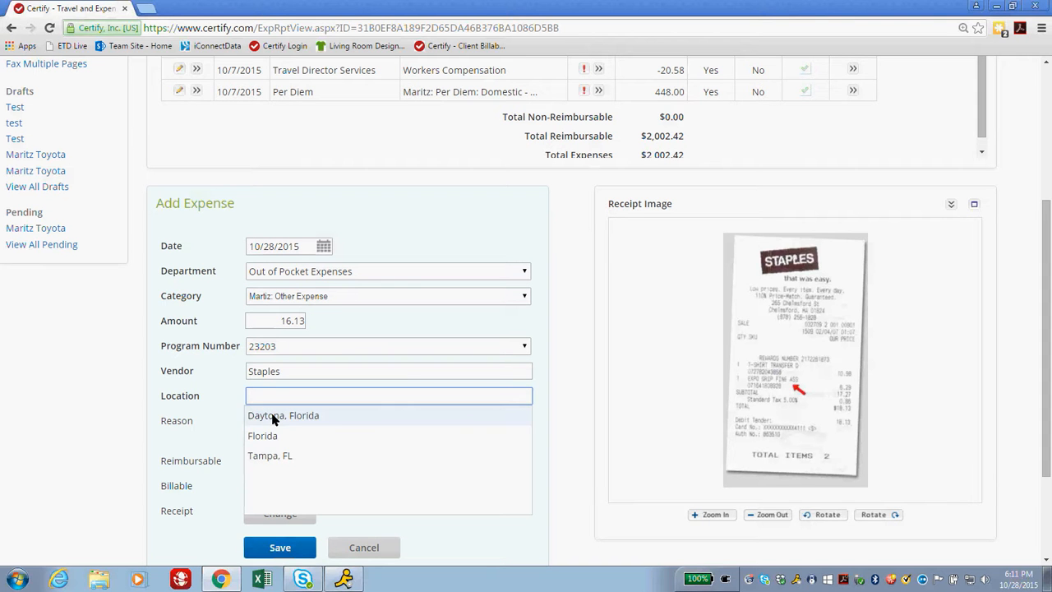
Set location Daytona, Florida, reason 'Markers for the program', mark billable, and save.
left_click(271, 419)
left_click(381, 430)
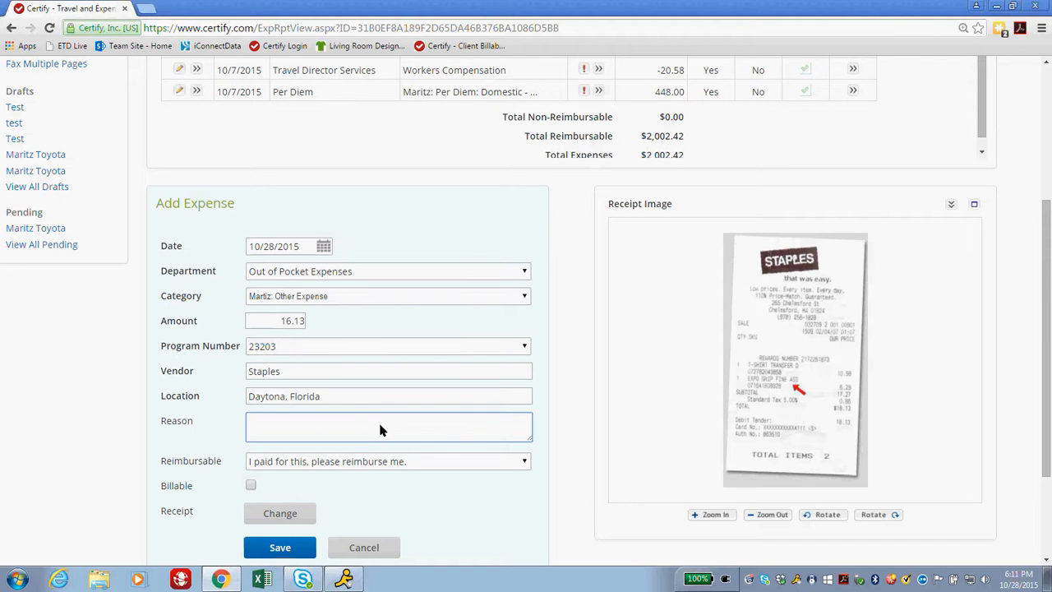
type("Markers for")
type("the prgram")
key("BackSpace")
key("BackSpace")
key("BackSpace")
key("BackSpace")
type("ogram")
left_click(251, 486)
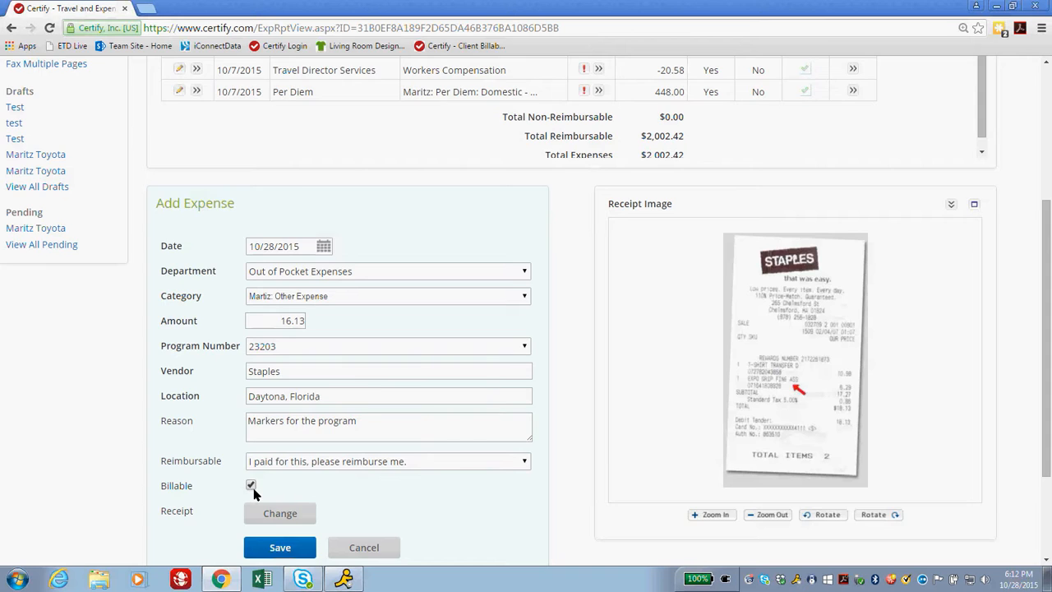
scroll(253, 491, "down", 3)
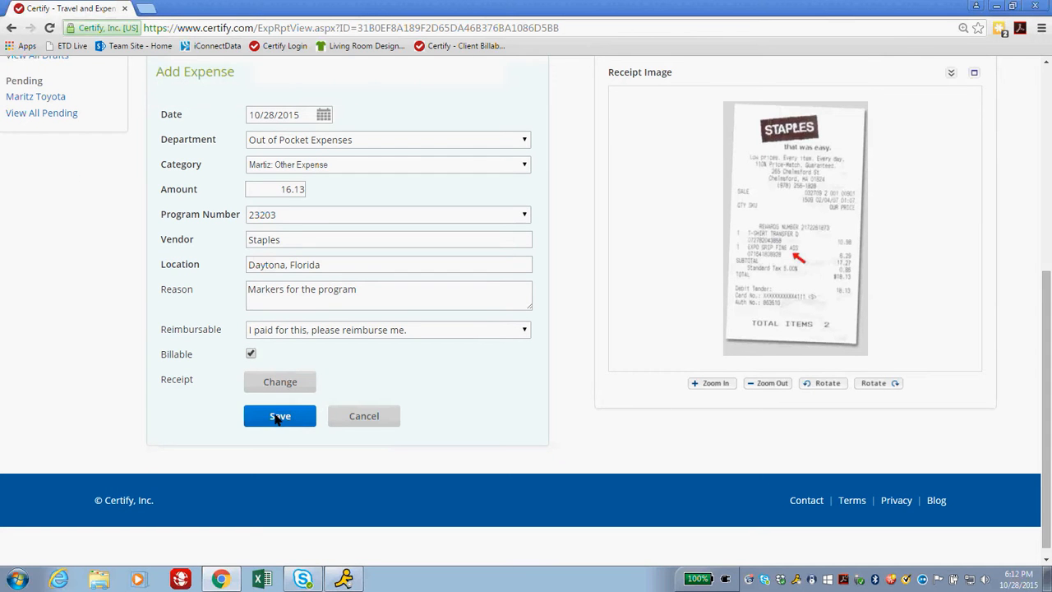
left_click(277, 418)
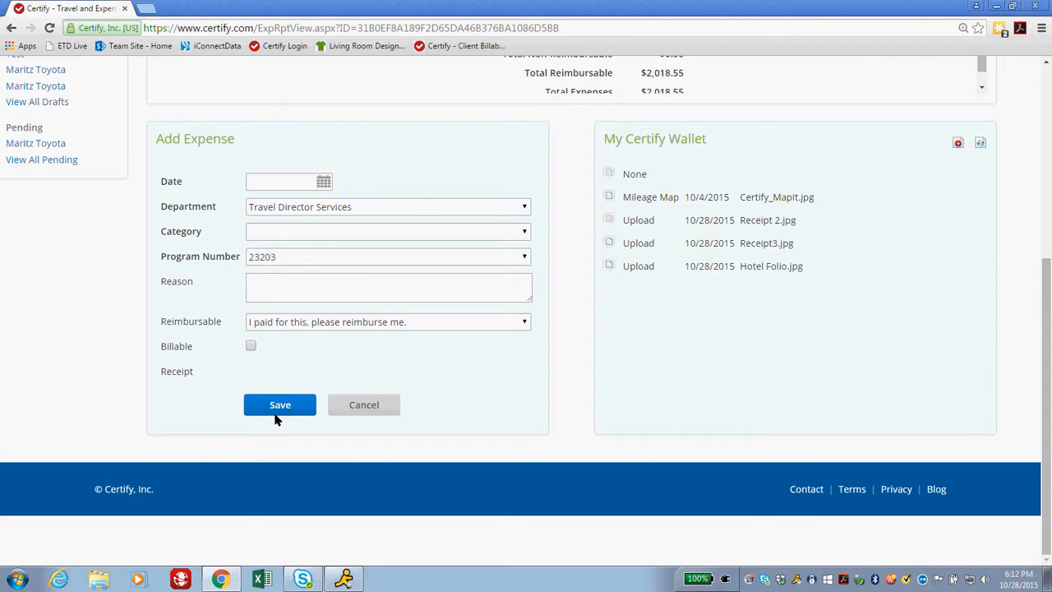
Check the $2,018.55 total and file the next expense under Out of Pocket Expenses.
scroll(284, 403, "up", 5)
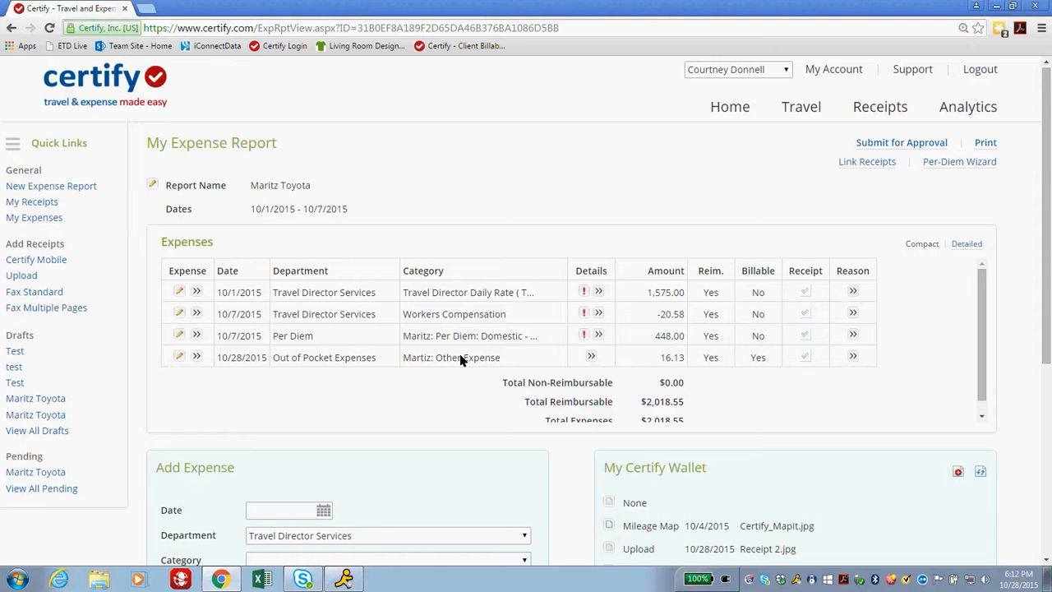
scroll(460, 360, "down", 1)
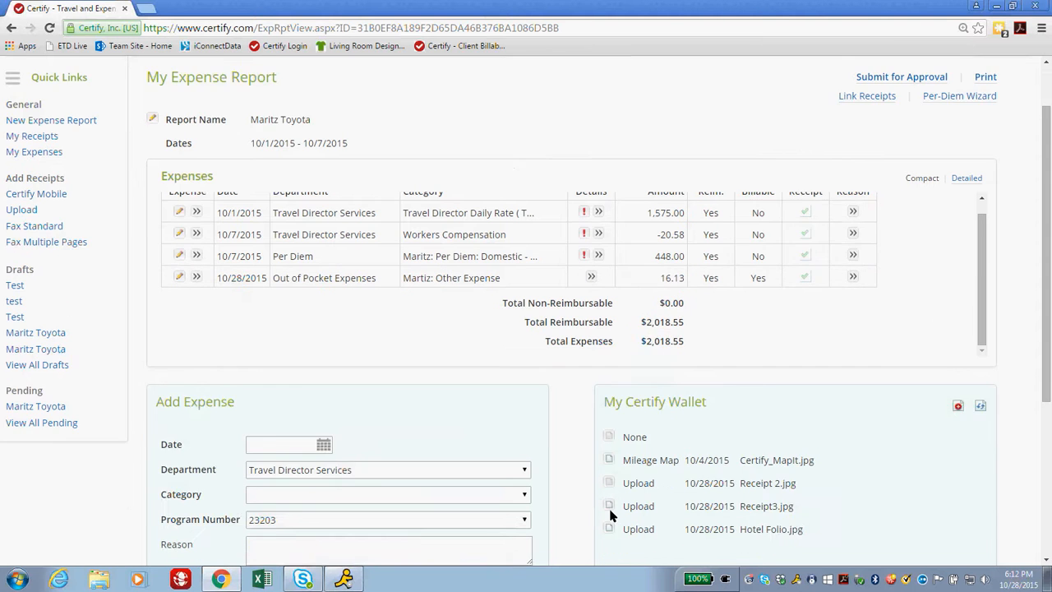
scroll(834, 511, "down", 2)
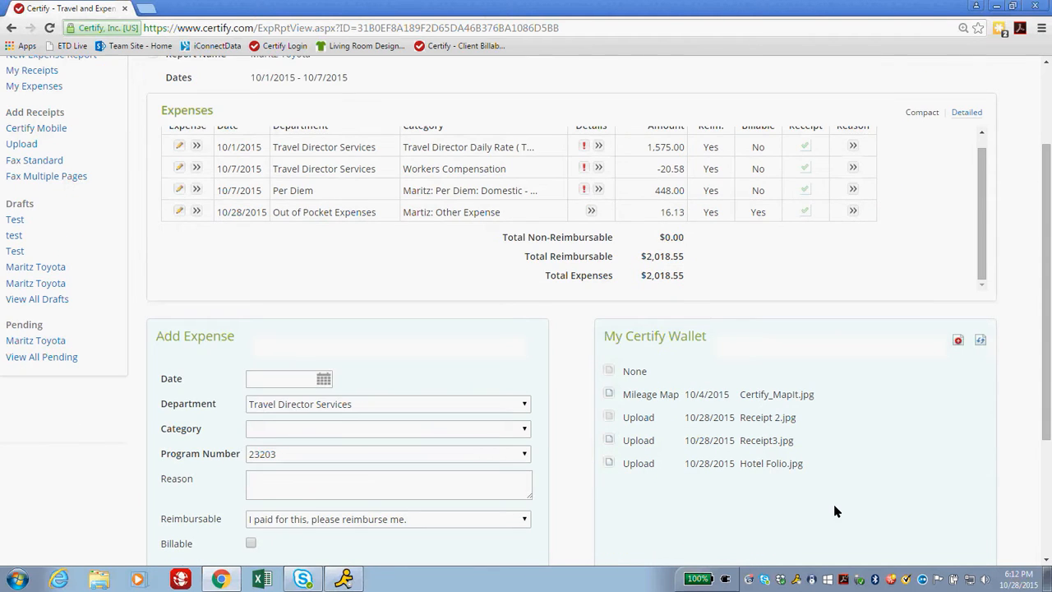
left_click(345, 408)
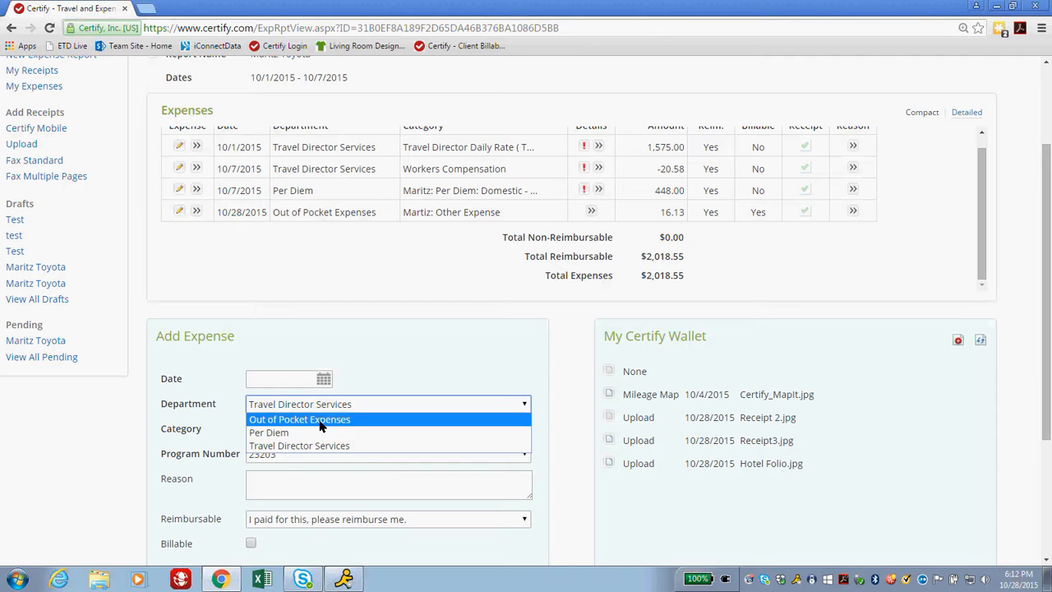
left_click(321, 423)
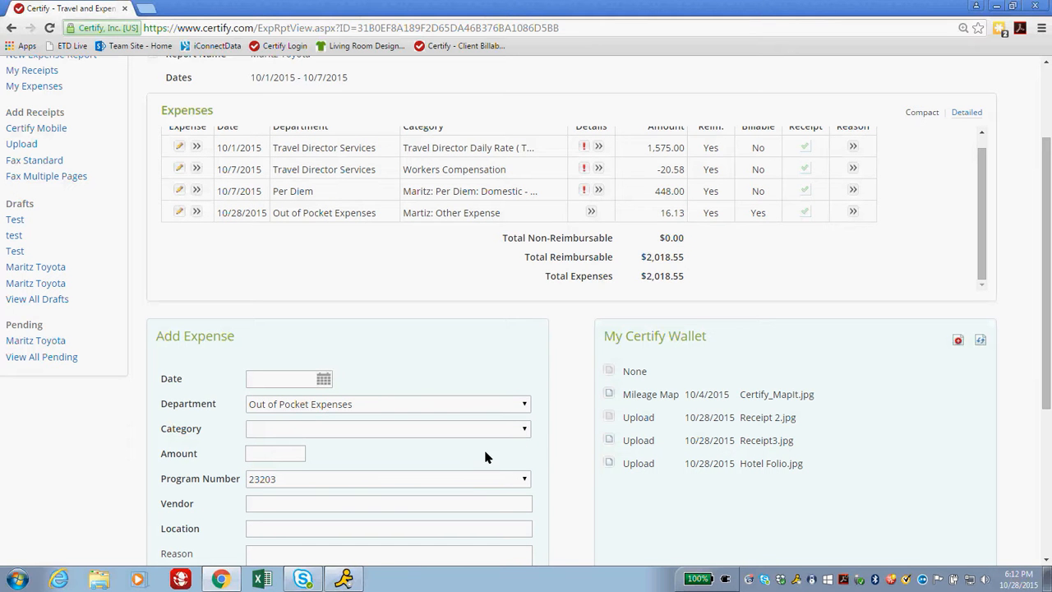
left_click(284, 454)
Start an Out of Pocket Expenses entry with category Maritz: Zero Balance Folio and amount 0.00.
left_click(611, 464)
scroll(362, 413, "down", 1)
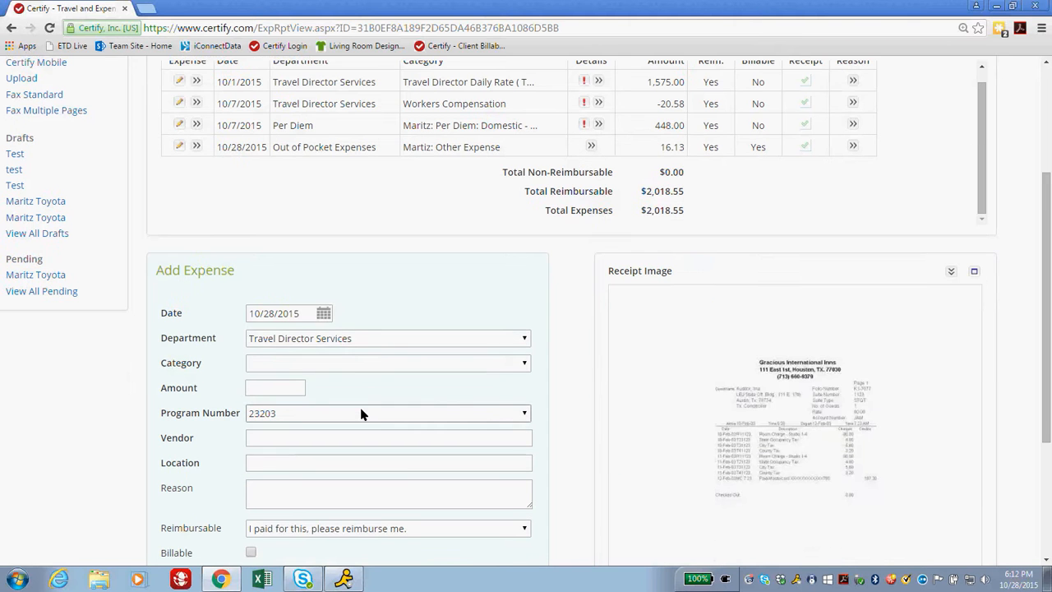
left_click(306, 342)
left_click(275, 353)
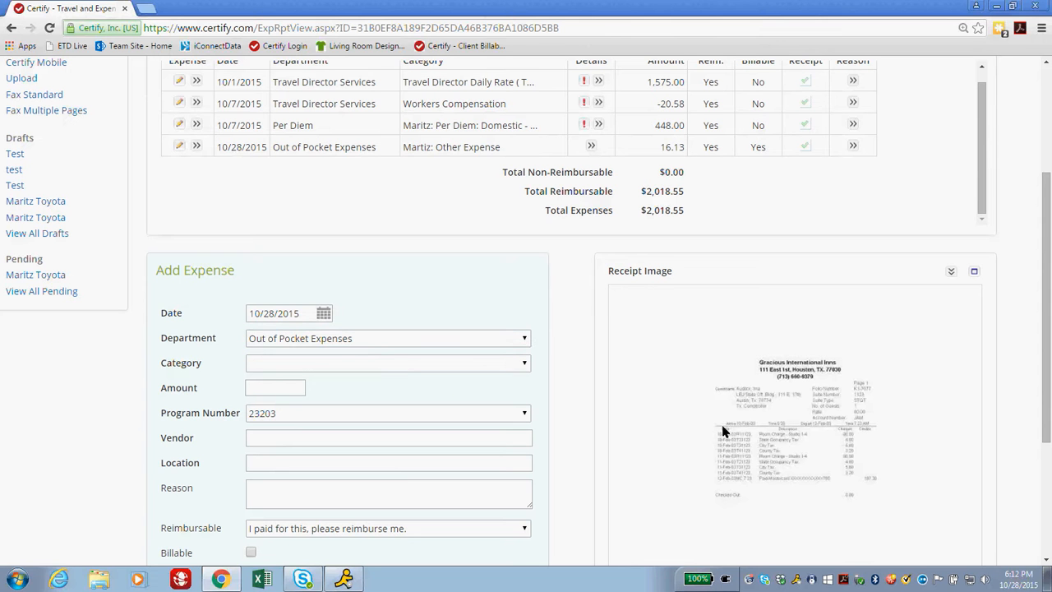
left_click(289, 364)
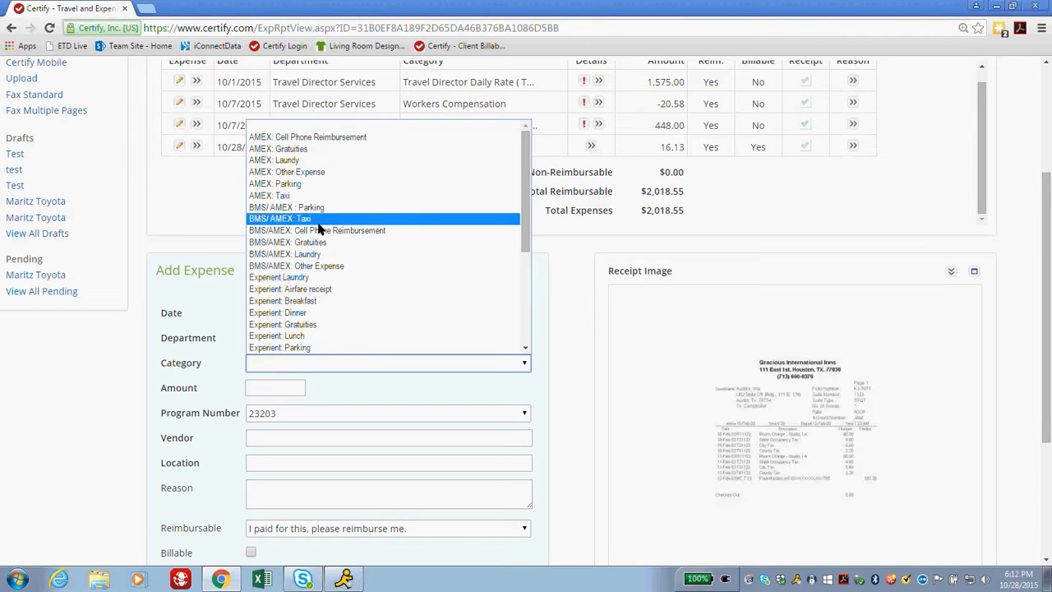
scroll(317, 238, "down", 5)
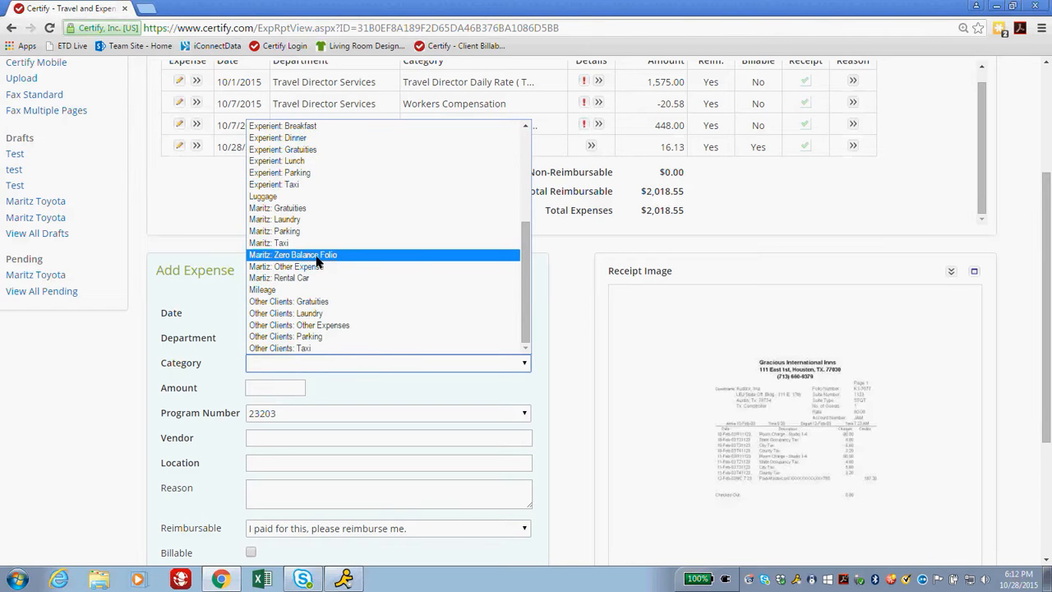
left_click(317, 255)
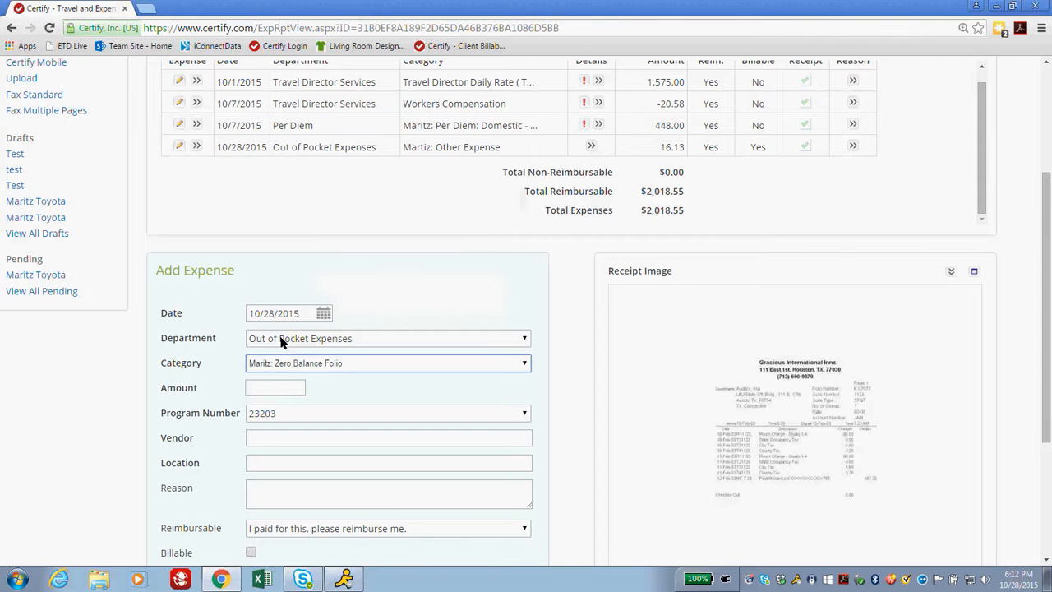
left_click(274, 389)
type("0.00")
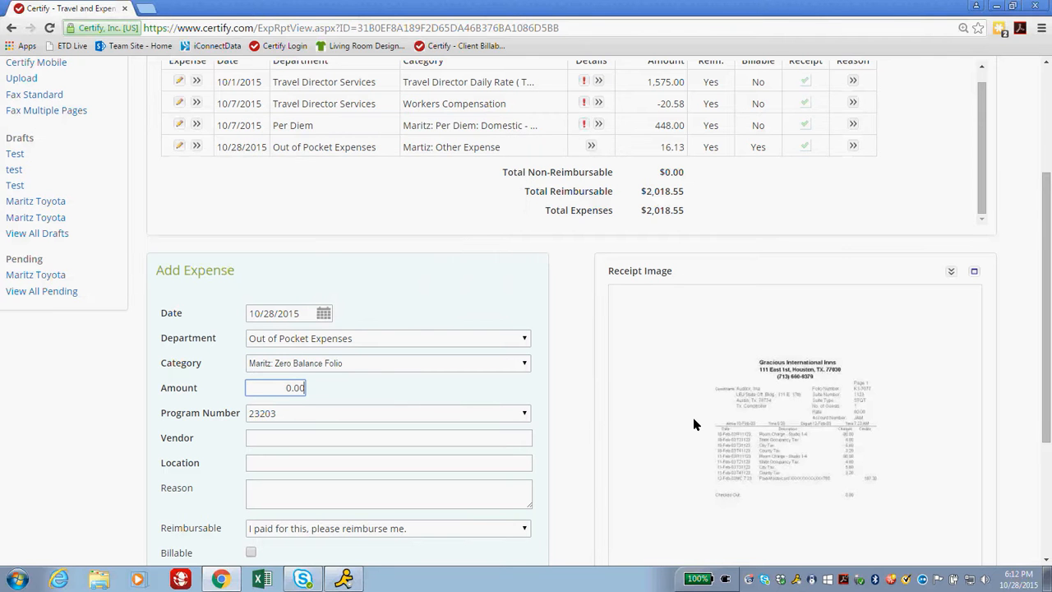
key("Tab")
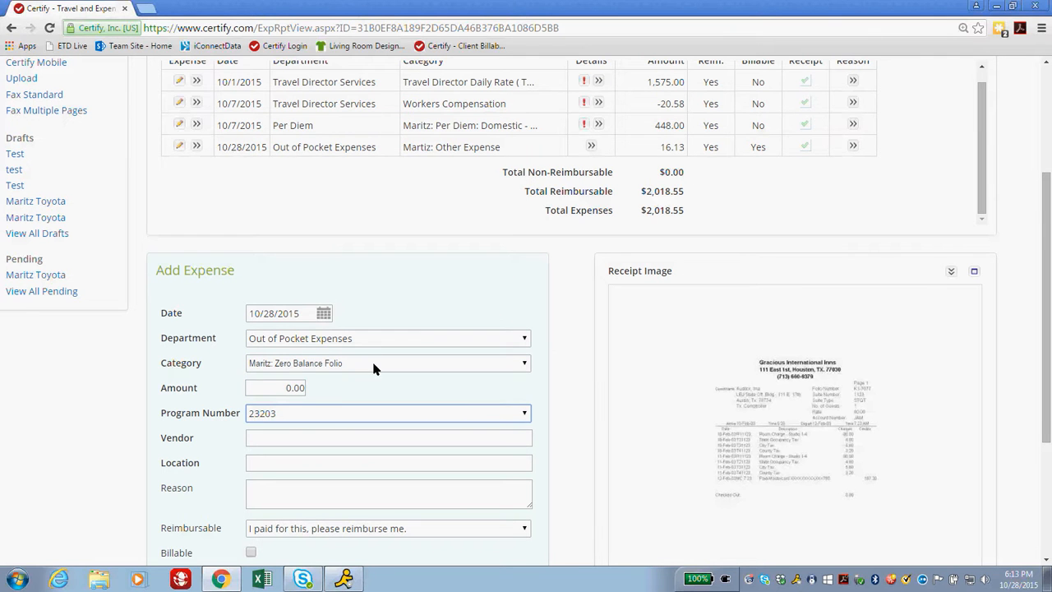
Review the category and program number lists, leaving both unchanged.
left_click(329, 365)
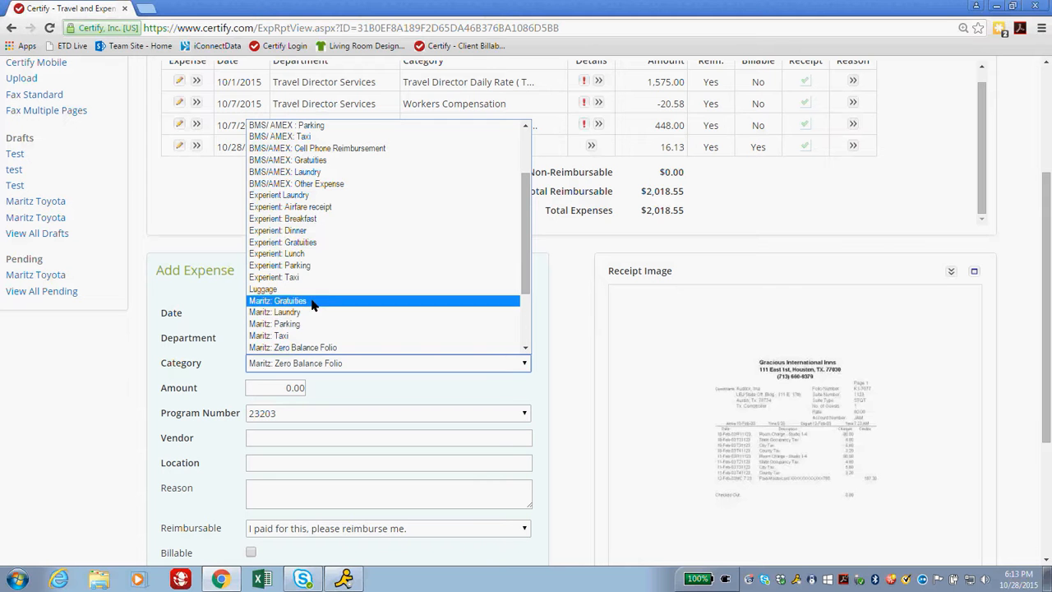
scroll(305, 351, "down", 3)
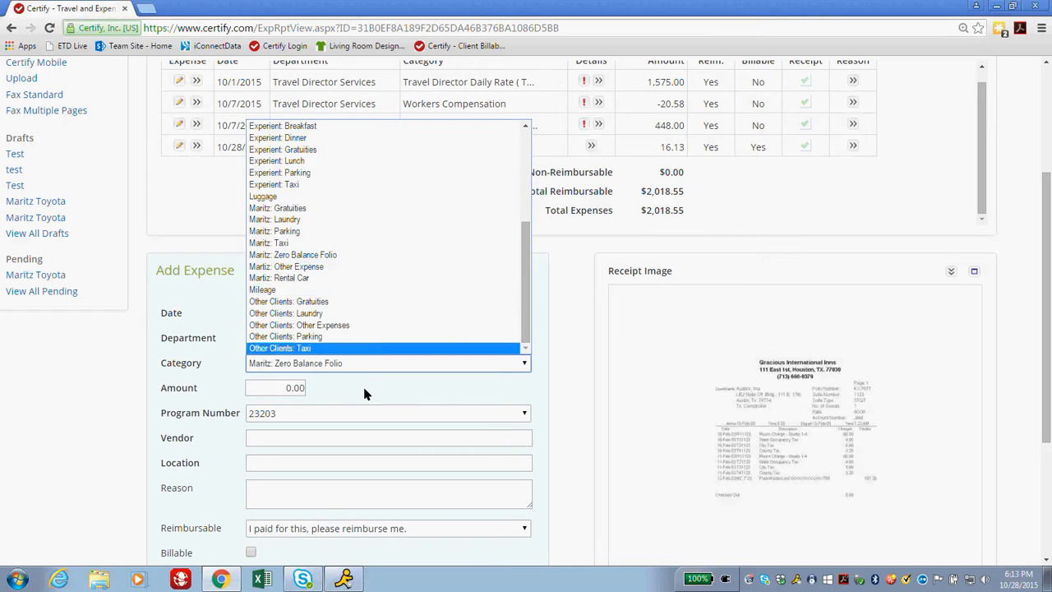
left_click(265, 396)
left_click(265, 397)
left_click(298, 420)
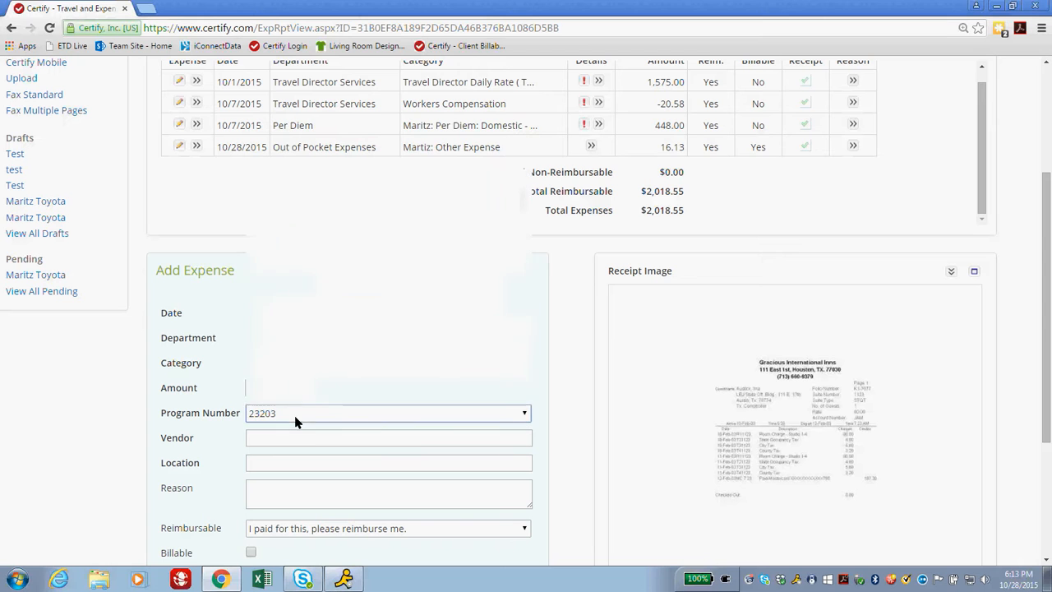
left_click(216, 399)
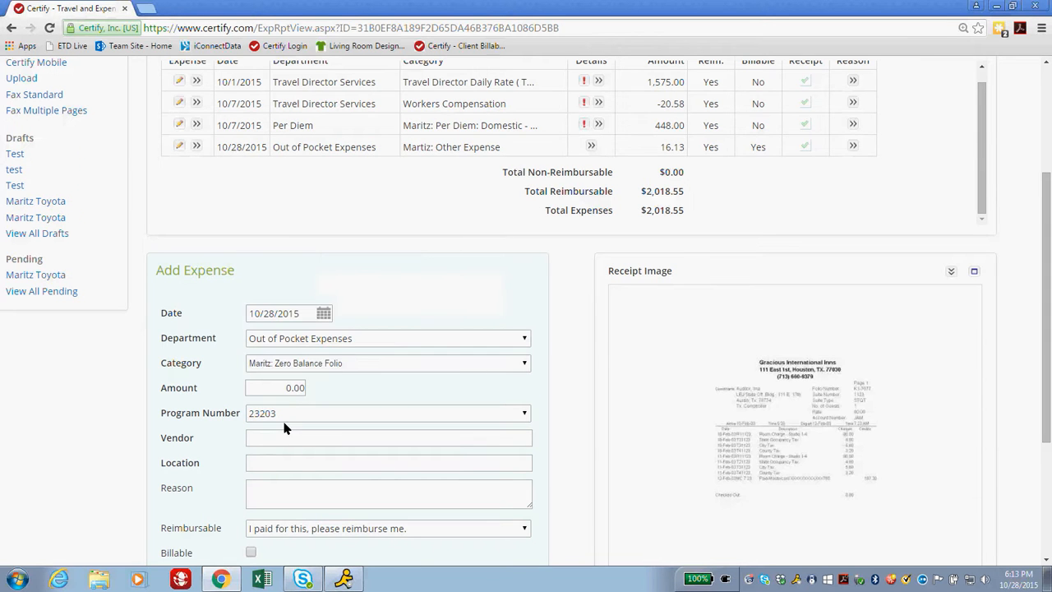
scroll(285, 428, "down", 1)
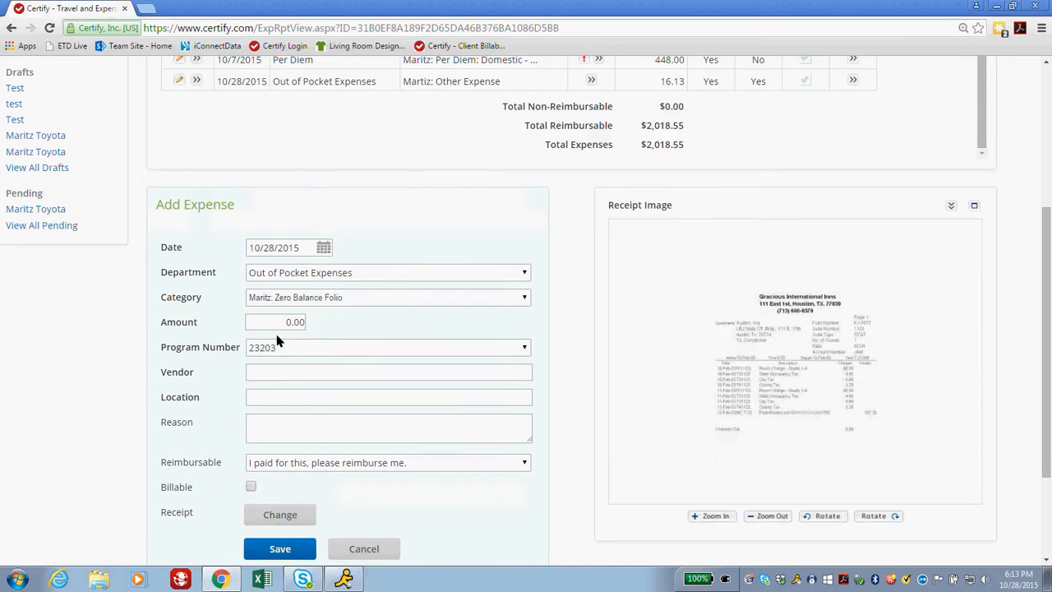
Set vendor Sheraton, location Daytona, Florida, a hotel folio reason, and save the expense.
left_click(263, 378)
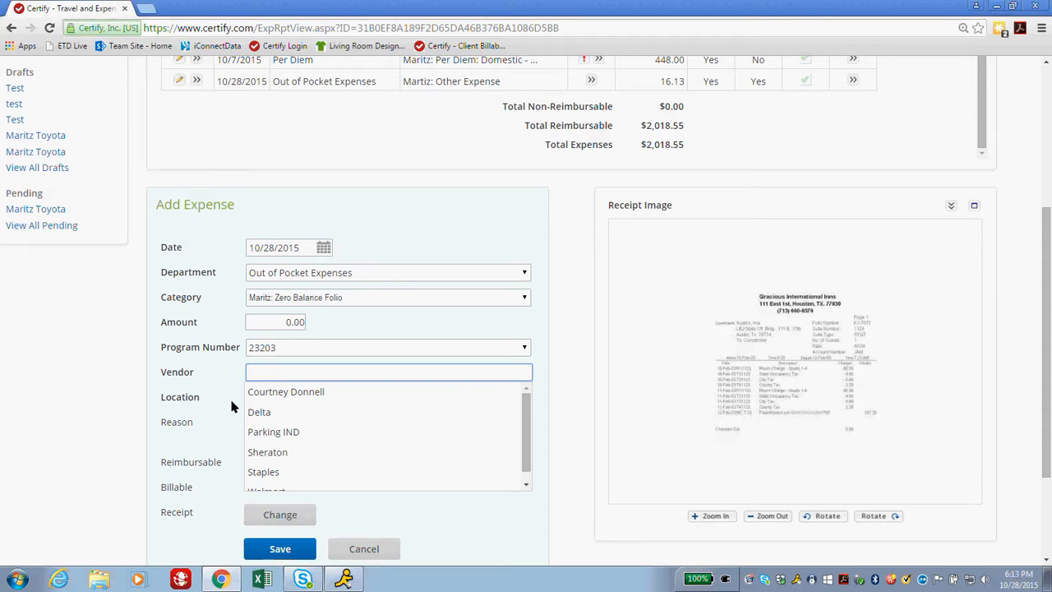
left_click(289, 451)
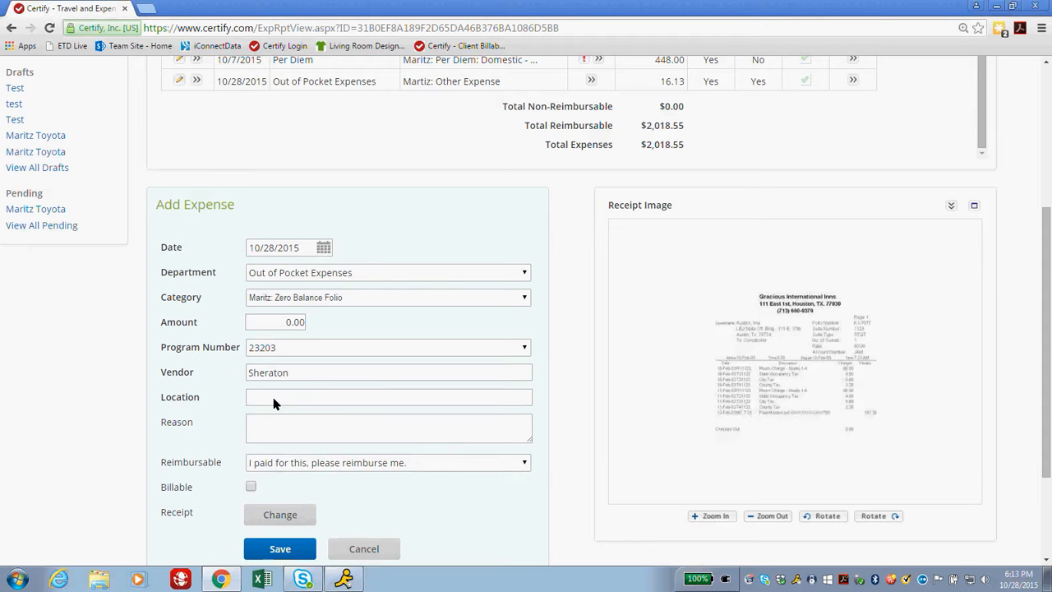
left_click(273, 399)
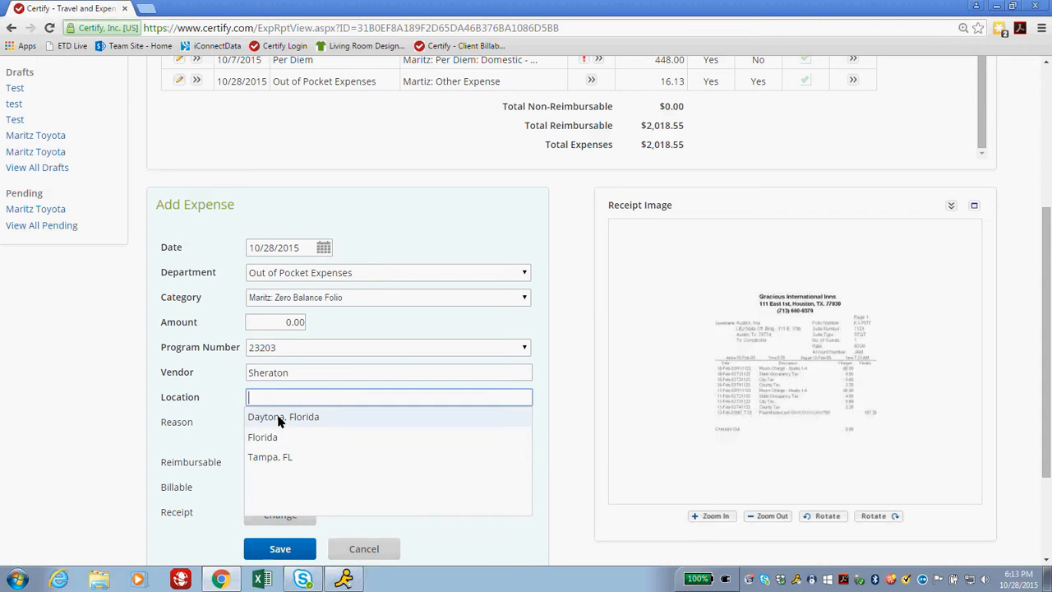
left_click(279, 418)
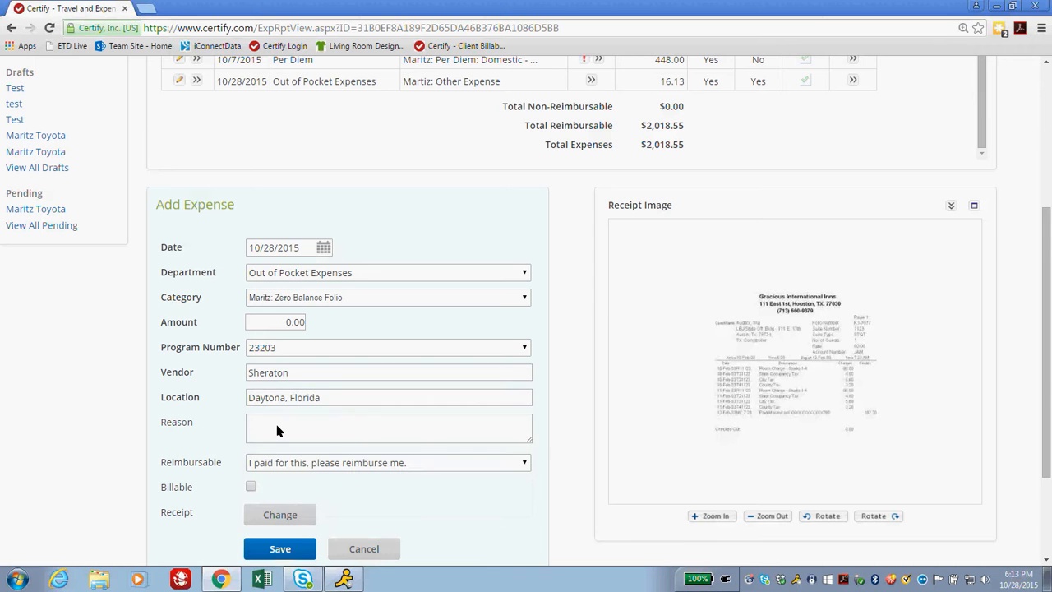
left_click(319, 431)
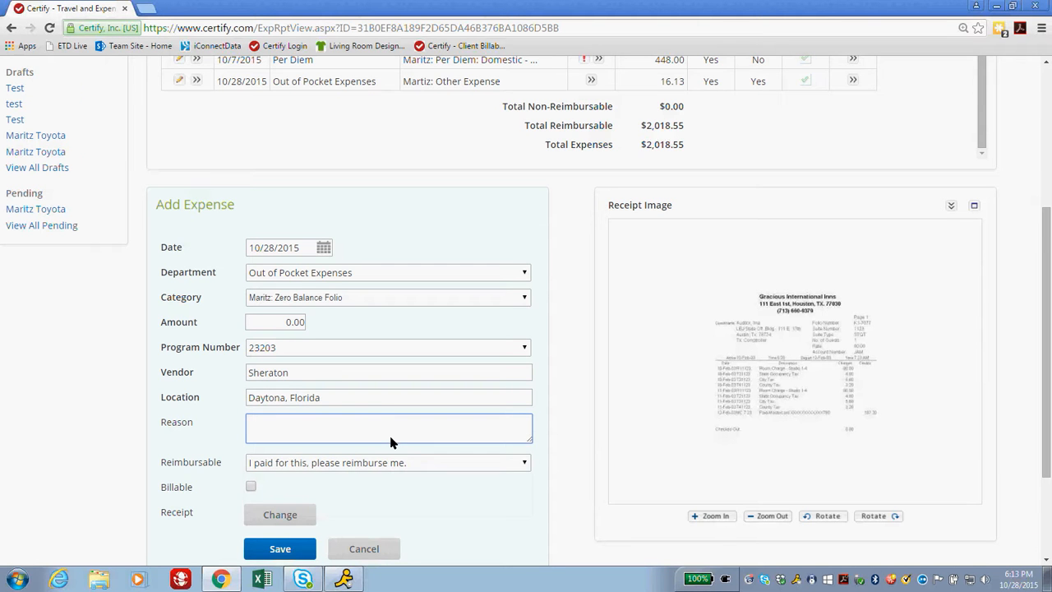
scroll(391, 442, "down", 1)
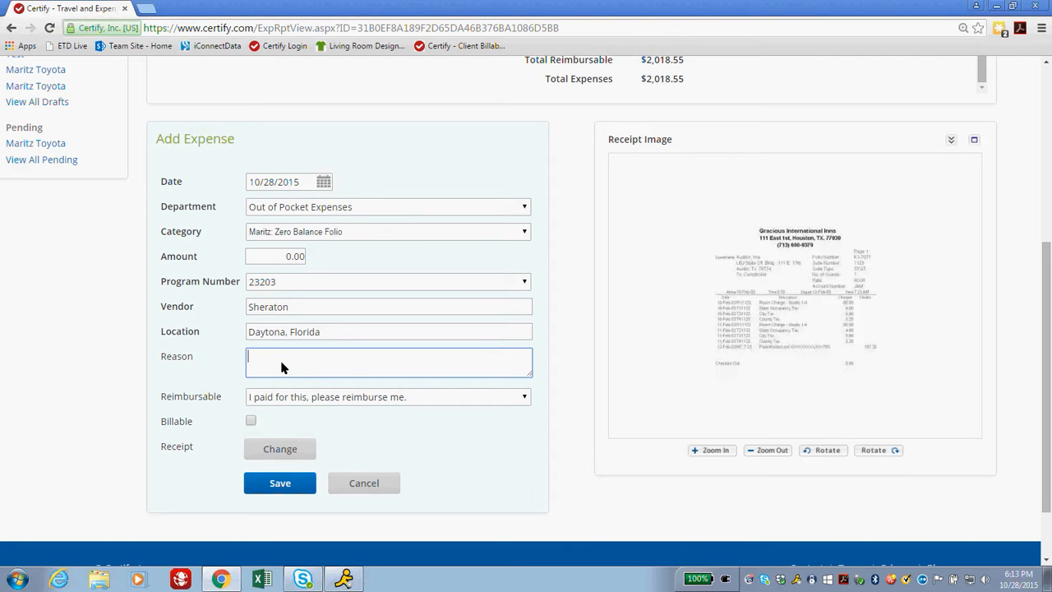
type("Hotel Fl")
type("lio")
left_click(282, 487)
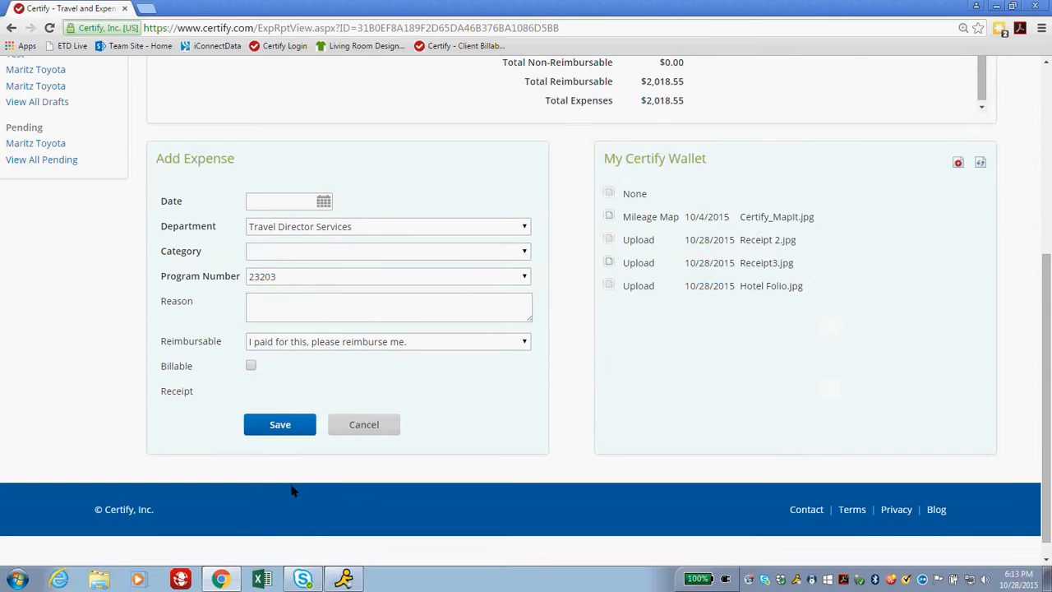
scroll(291, 489, "up", 6)
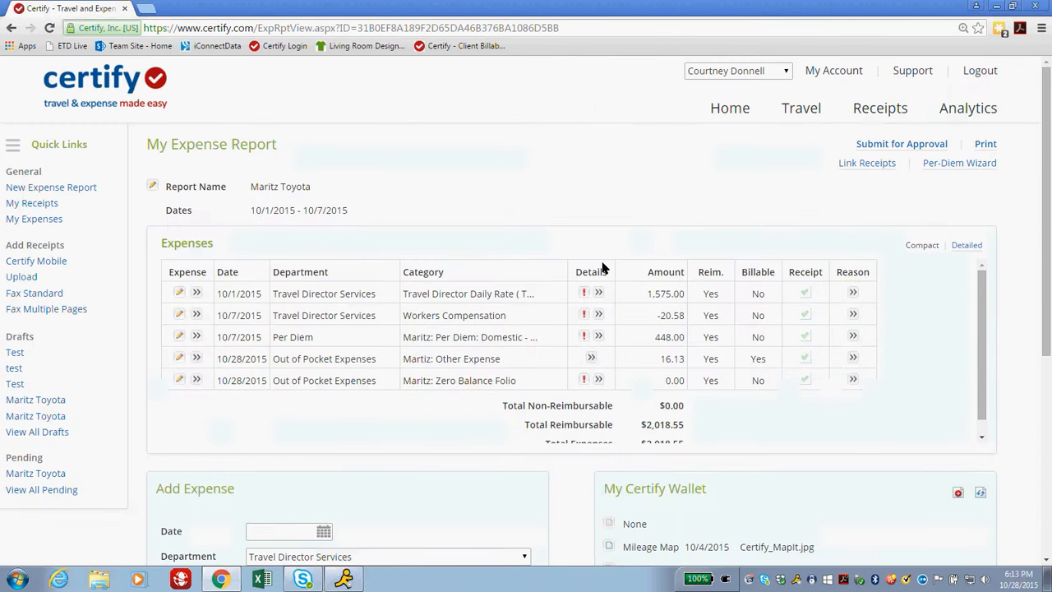
scroll(505, 411, "down", 1)
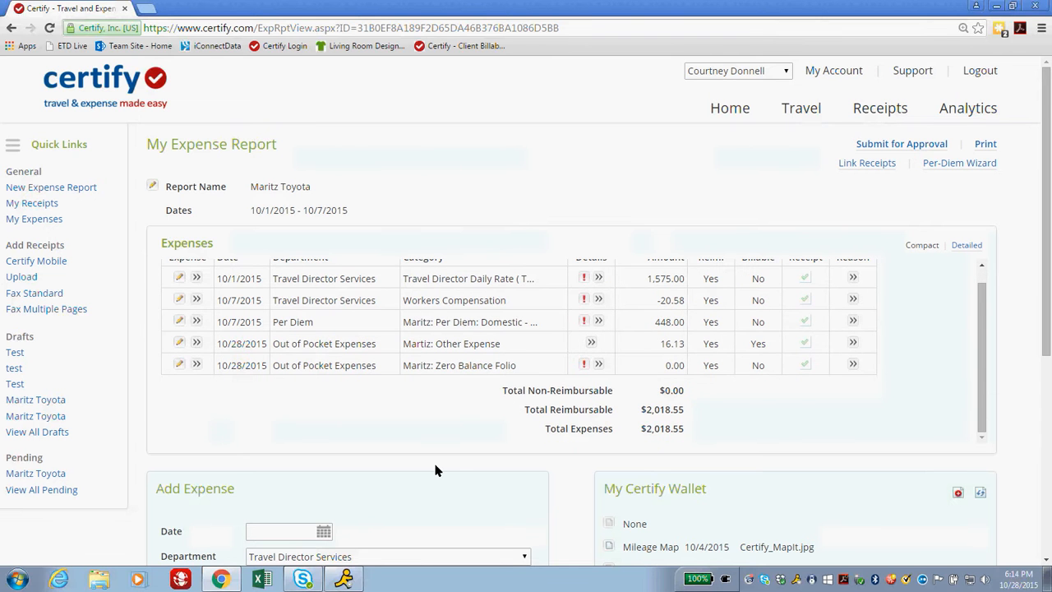
scroll(435, 470, "down", 4)
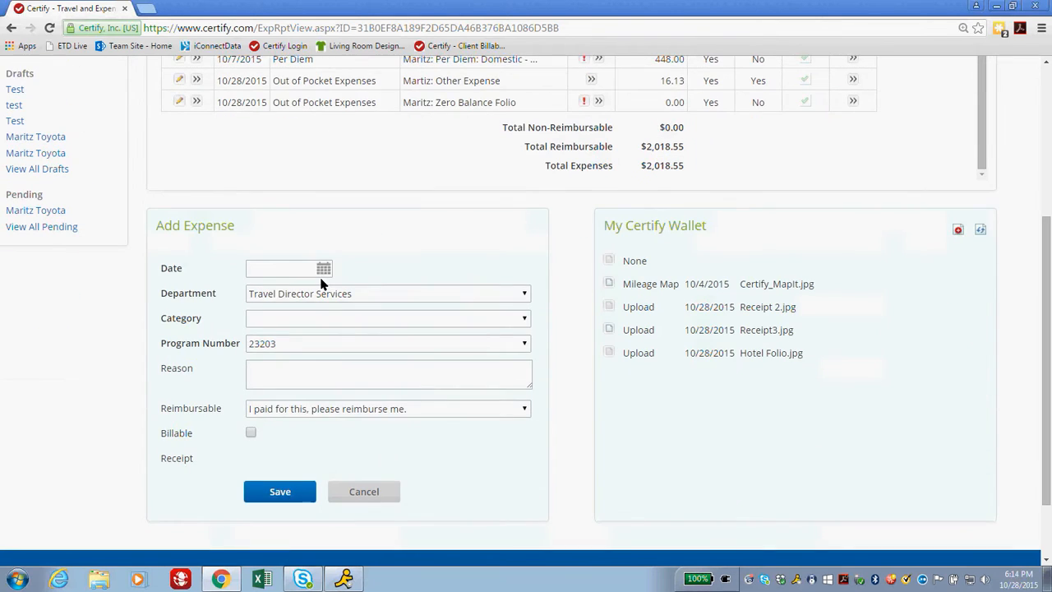
left_click(322, 295)
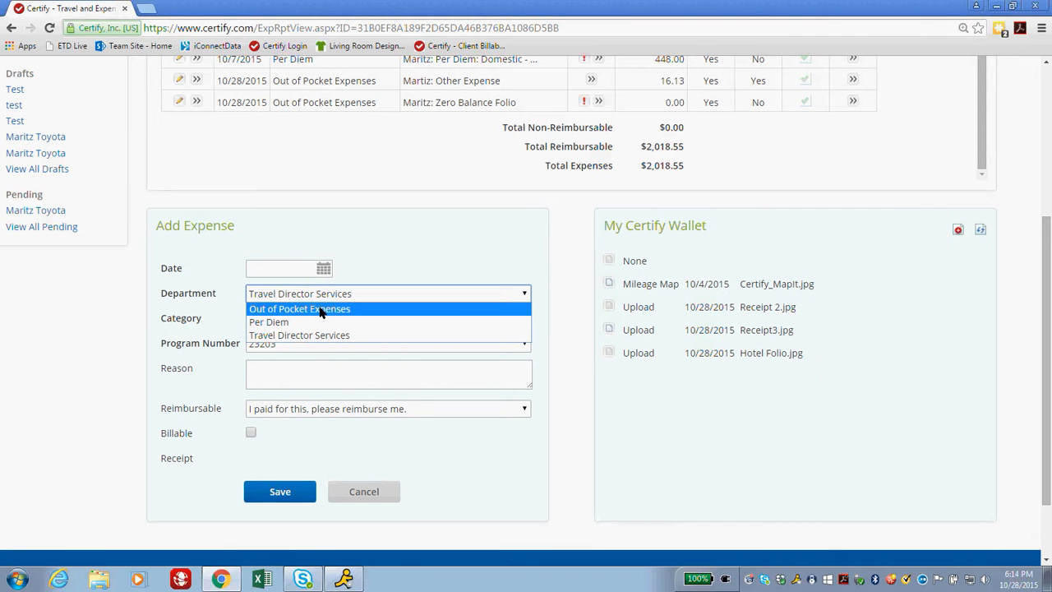
left_click(444, 182)
scroll(443, 192, "up", 3)
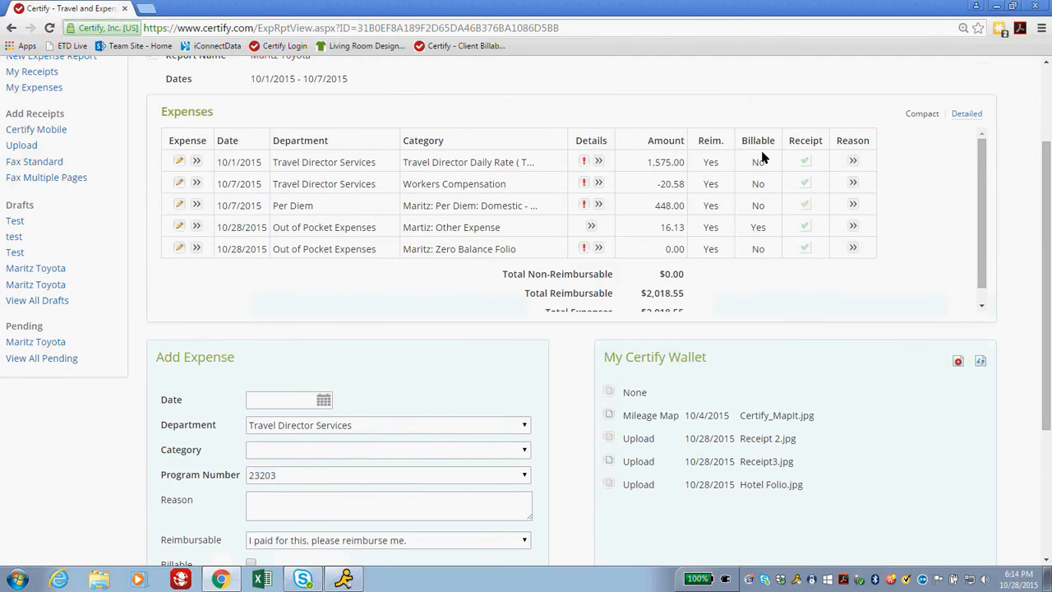
Edit the 0.00 Zero Balance Folio expense to mark it Billable and save it.
left_click(197, 249)
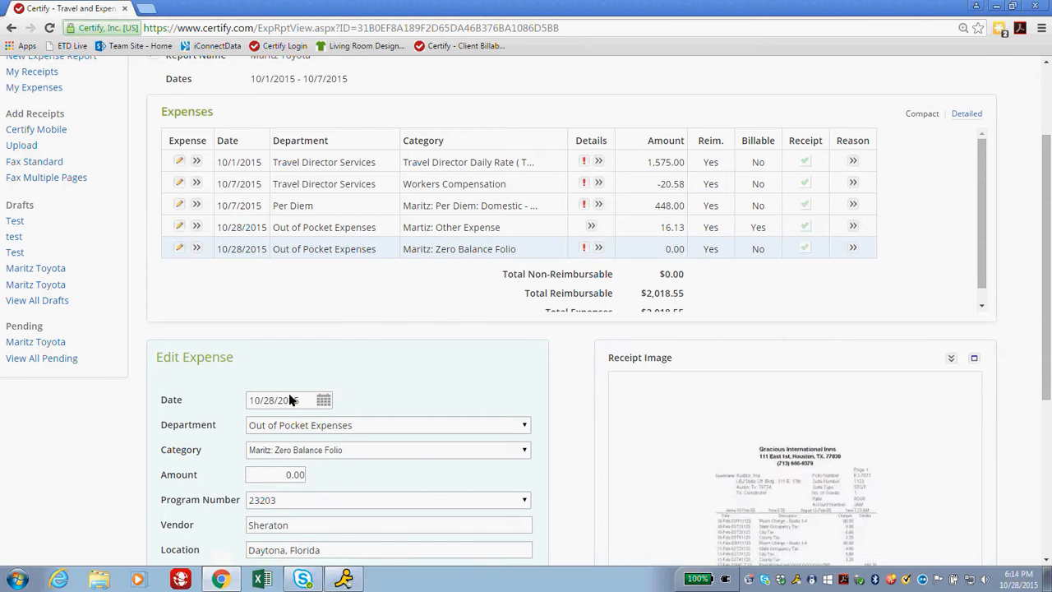
scroll(301, 510, "down", 3)
left_click(250, 507)
scroll(301, 471, "down", 3)
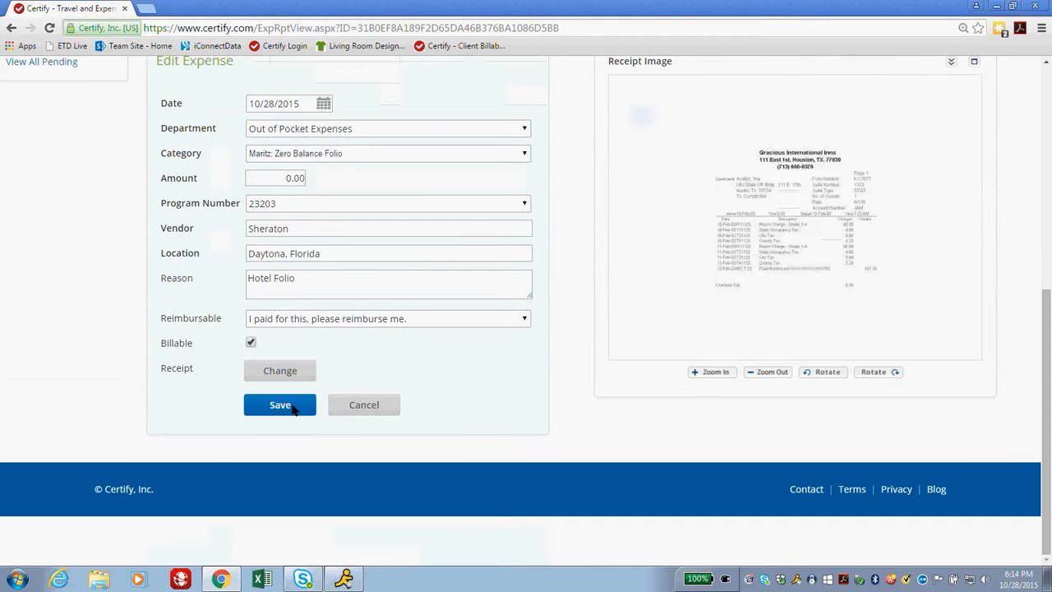
left_click(280, 404)
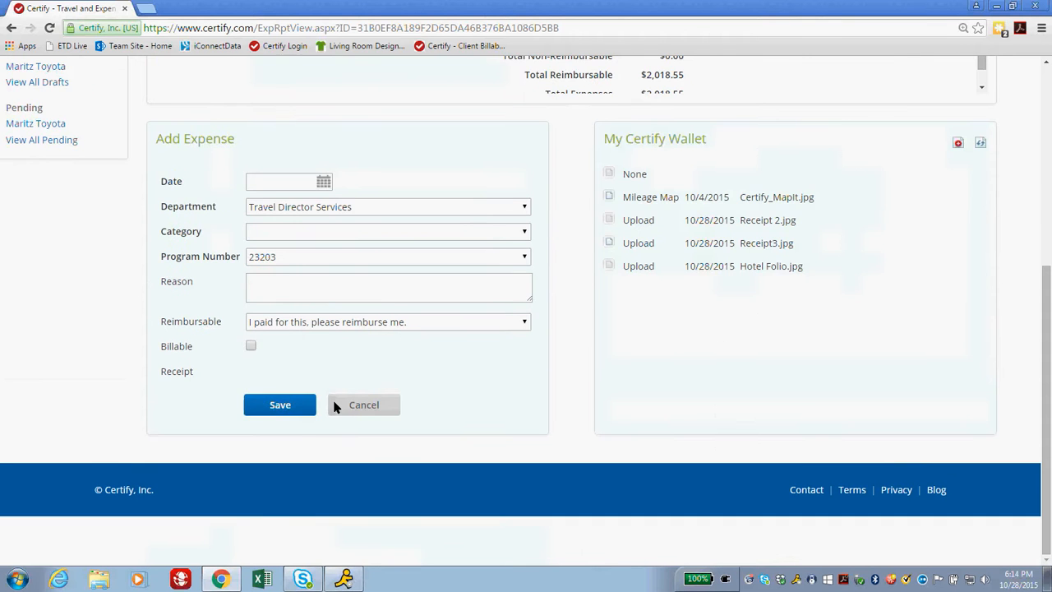
scroll(411, 406, "up", 5)
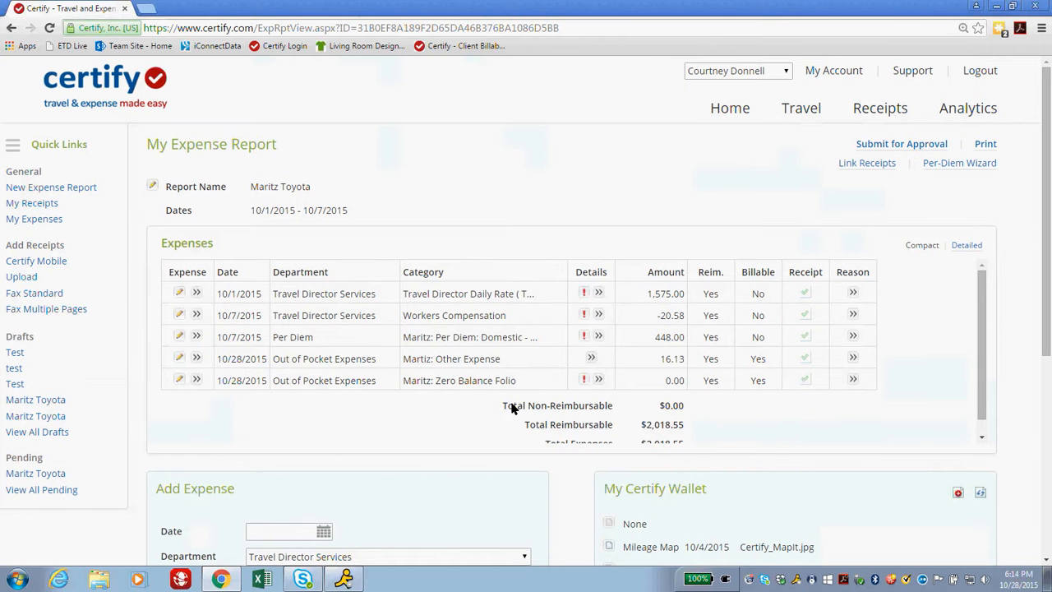
scroll(327, 416, "down", 5)
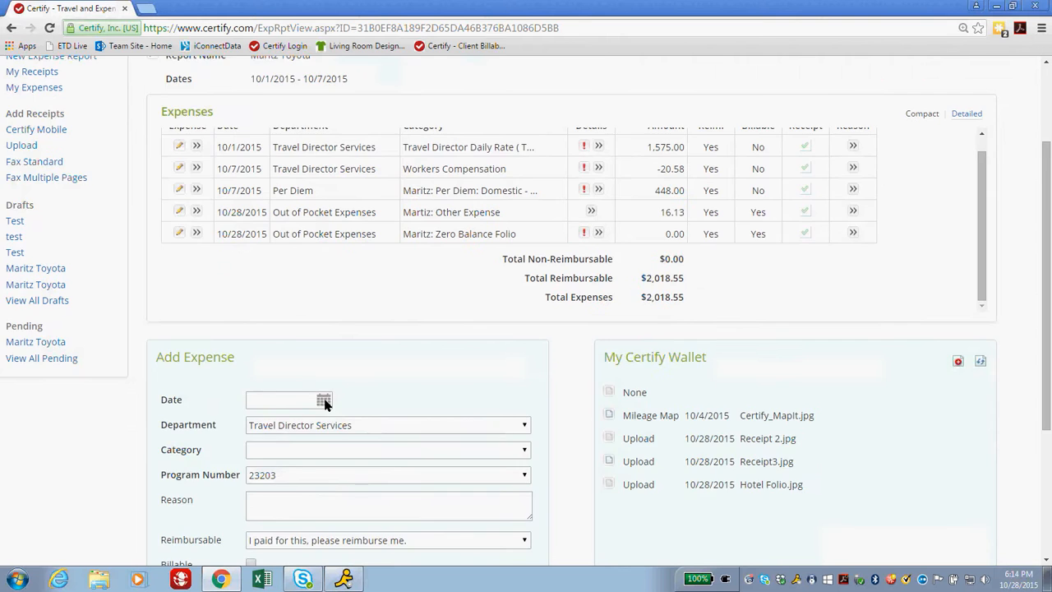
Set department Out of Pocket Expenses, category Mileage, and date 10/1/2015.
left_click(341, 294)
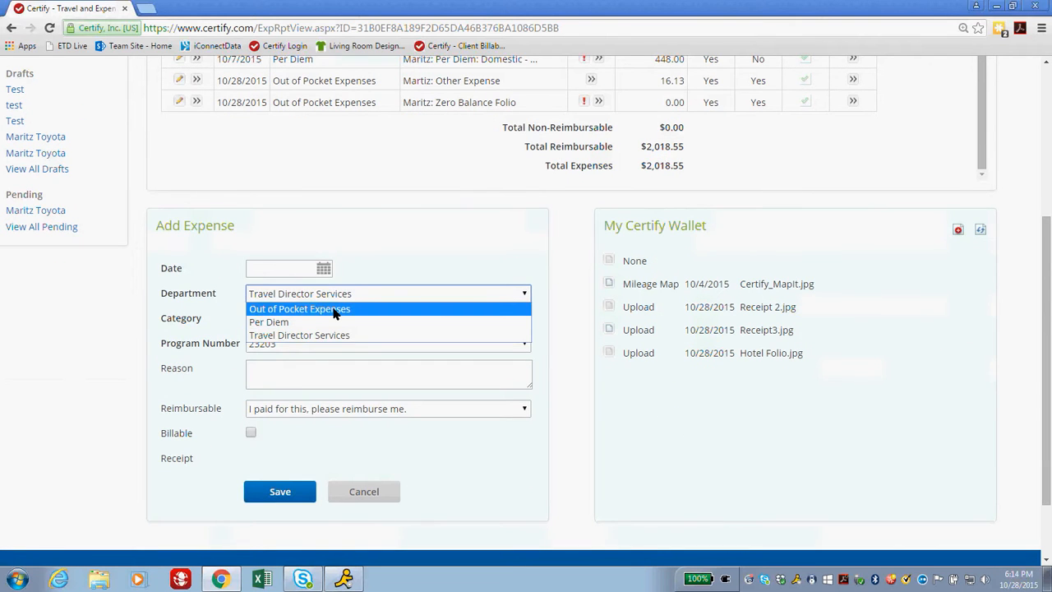
left_click(334, 307)
left_click(292, 319)
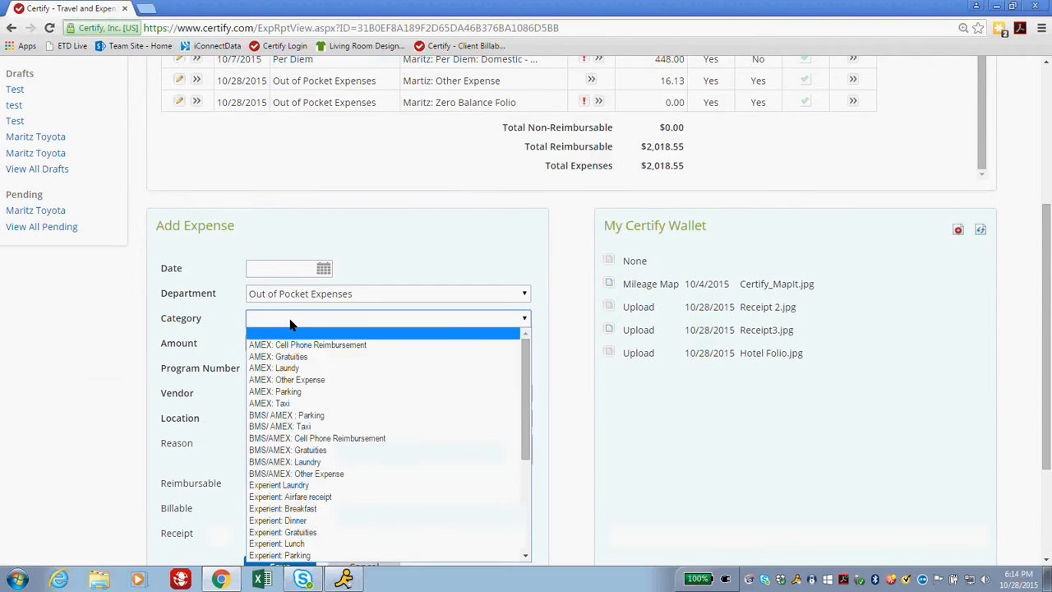
scroll(291, 460, "down", 2)
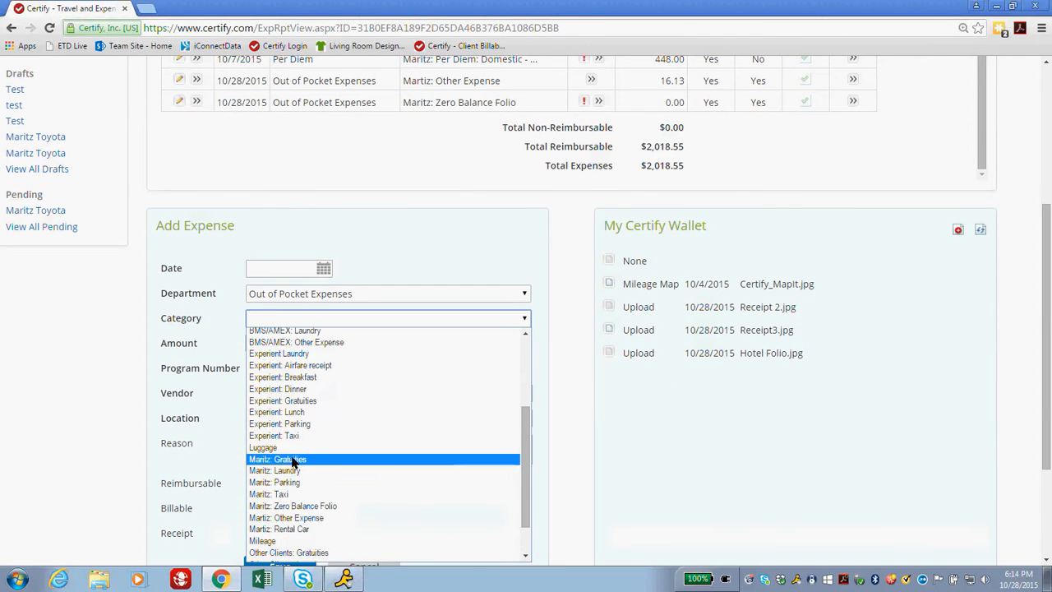
left_click(293, 541)
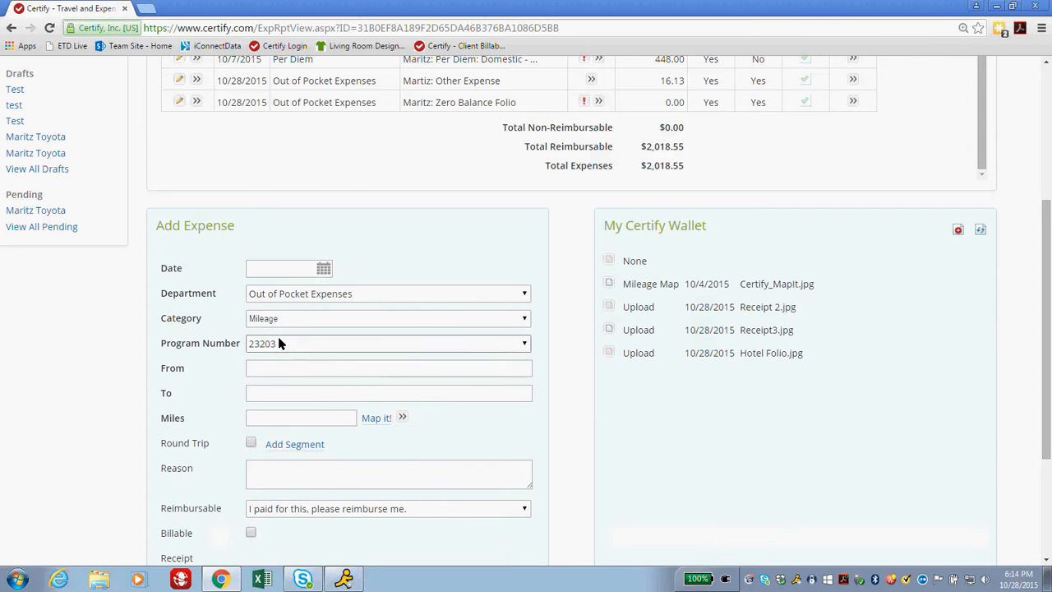
left_click(320, 269)
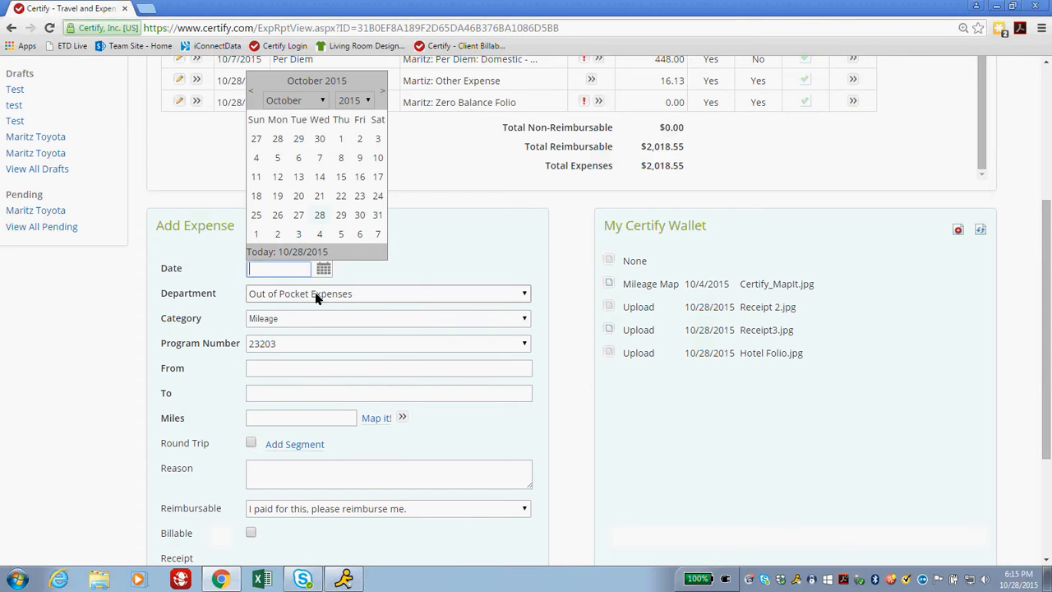
left_click(341, 140)
Route the trip from the saved Bloomington address to Indianapolis International as a round trip.
scroll(308, 328, "down", 3)
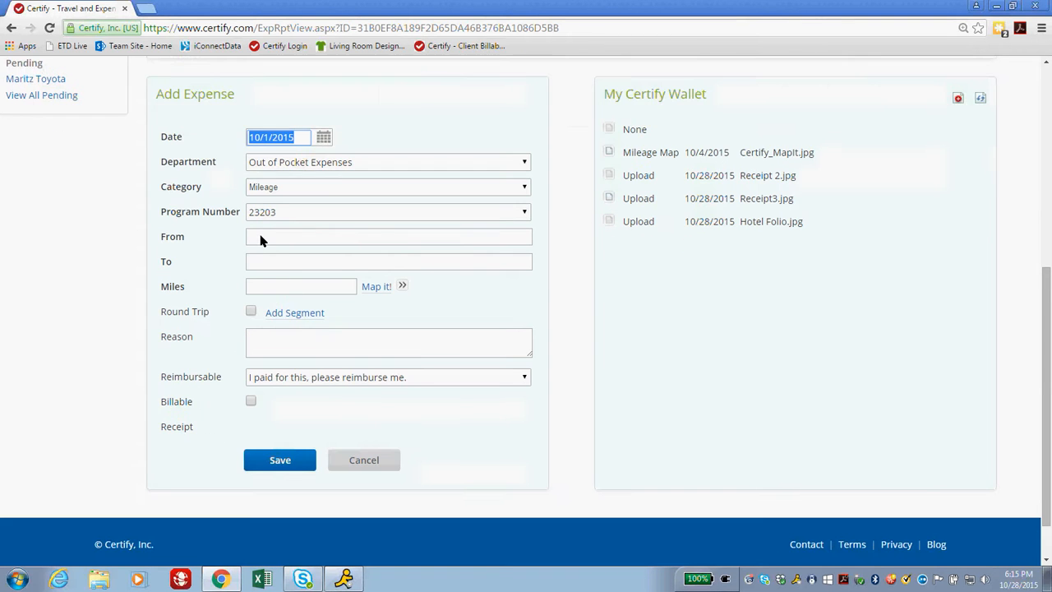
left_click(260, 236)
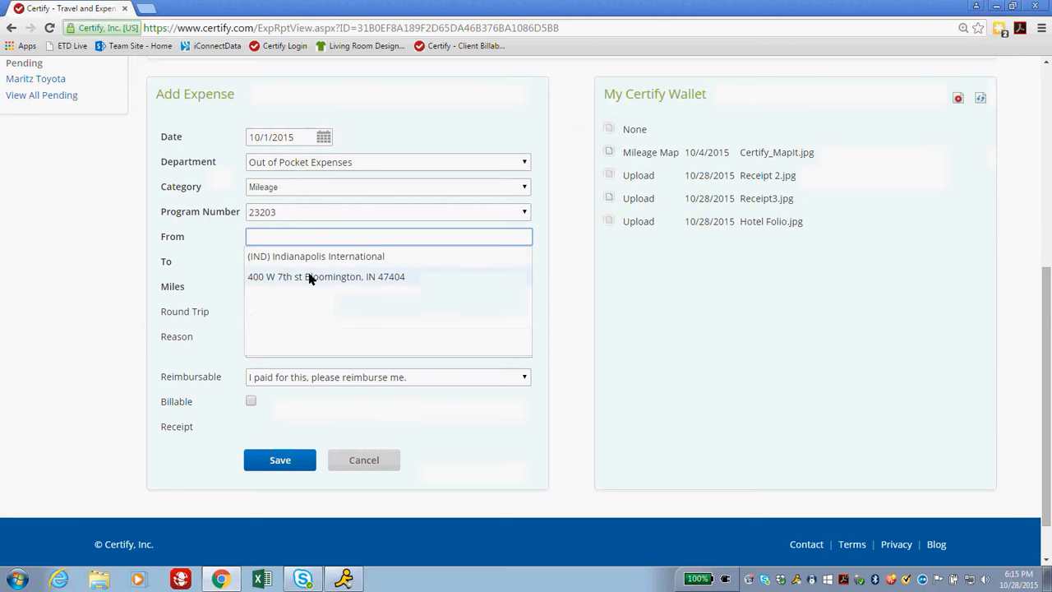
left_click(309, 278)
left_click(256, 261)
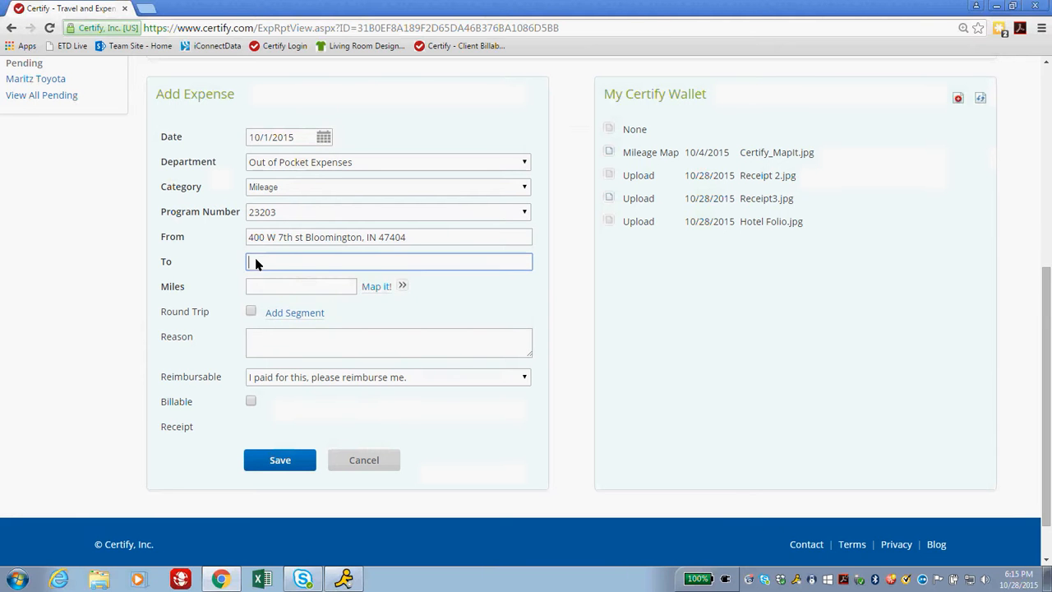
left_click(285, 282)
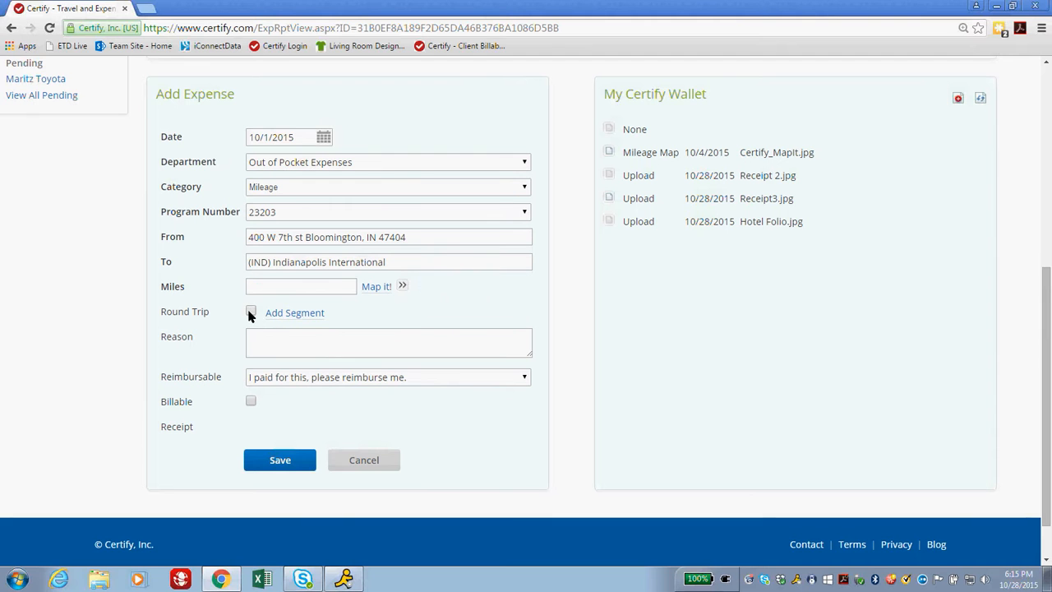
left_click(251, 313)
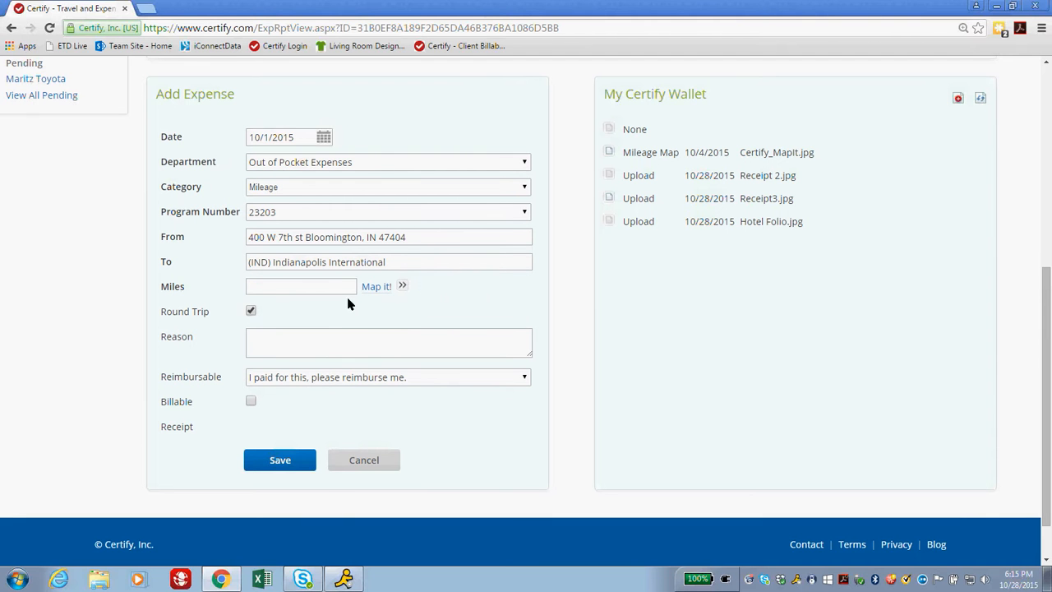
left_click(250, 312)
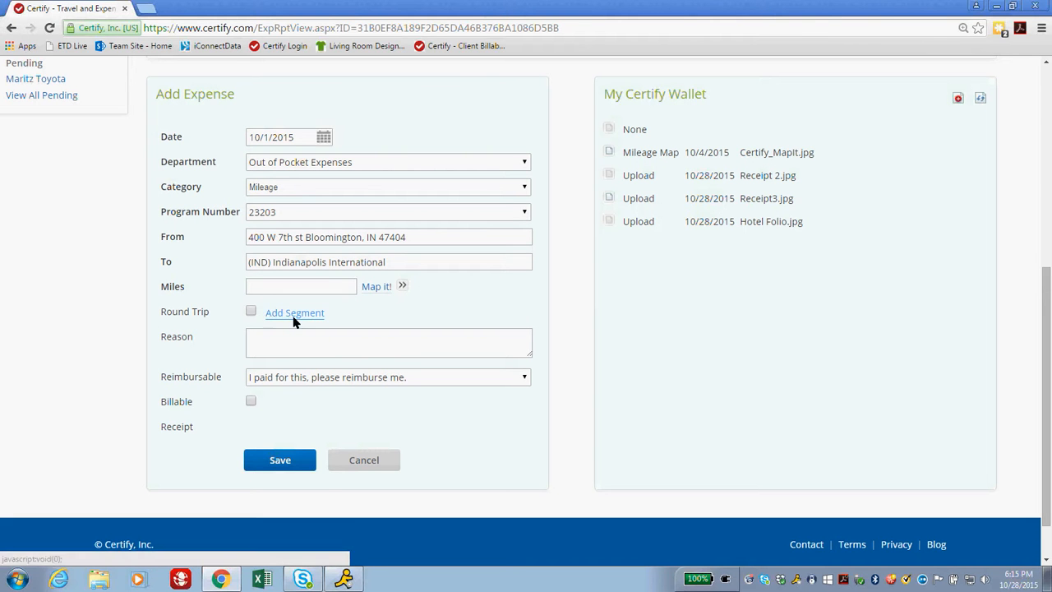
left_click(250, 313)
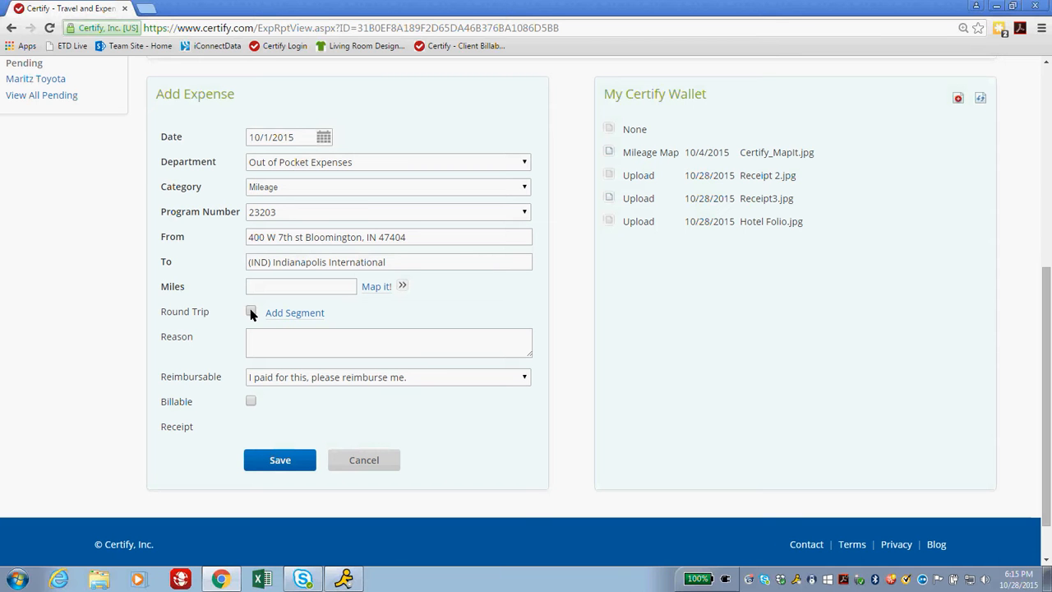
Map the route for 90.8 miles, enter reason 'Mileage to Airport and home', and tick Billable.
left_click(378, 293)
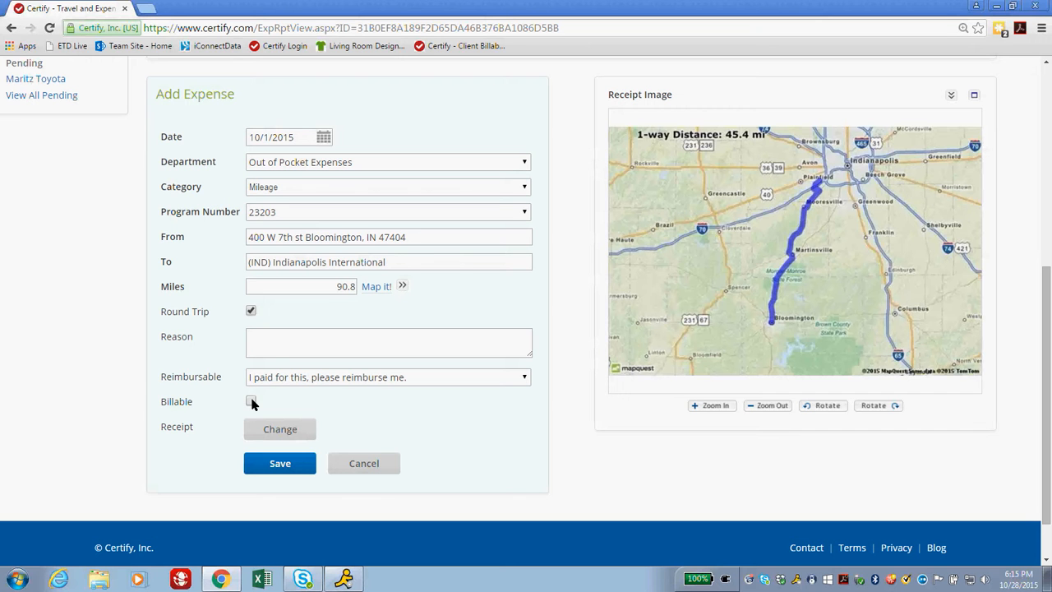
left_click(268, 343)
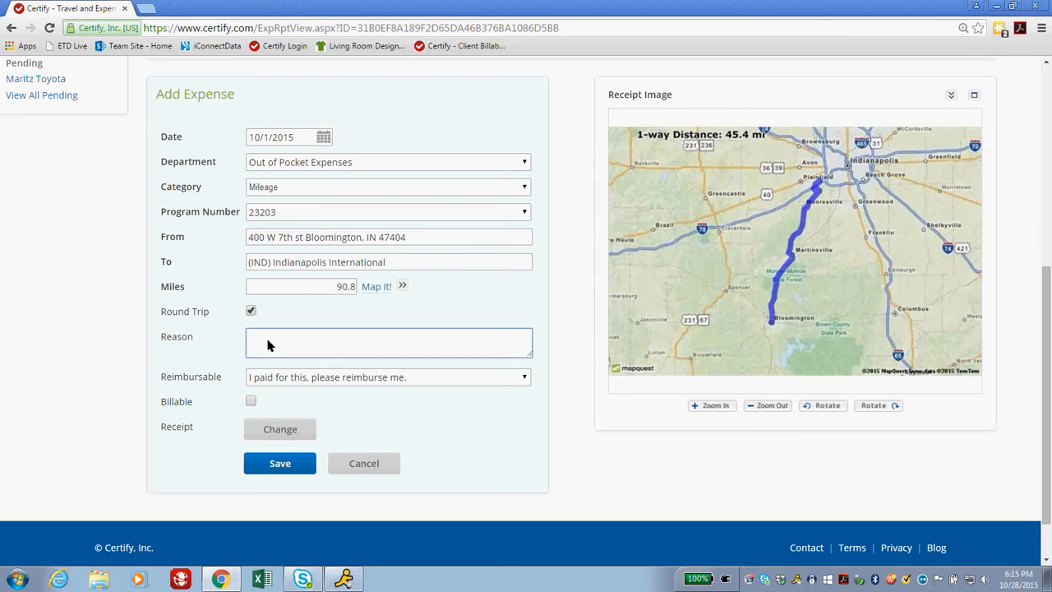
type("Mileage to Ar")
key("BackSpace")
type("irport and home")
left_click(251, 400)
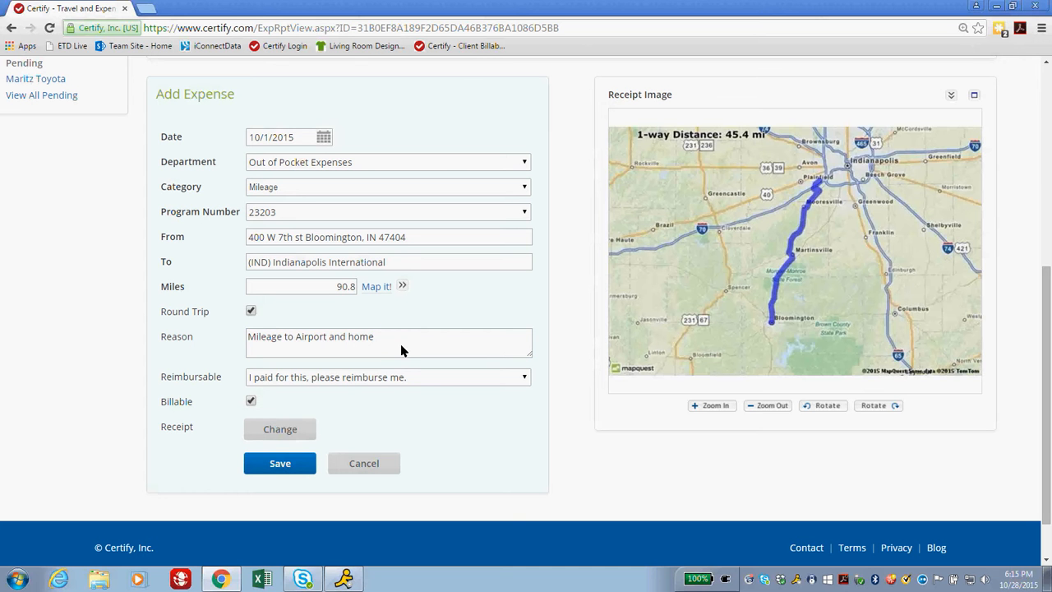
scroll(379, 397, "up", 1)
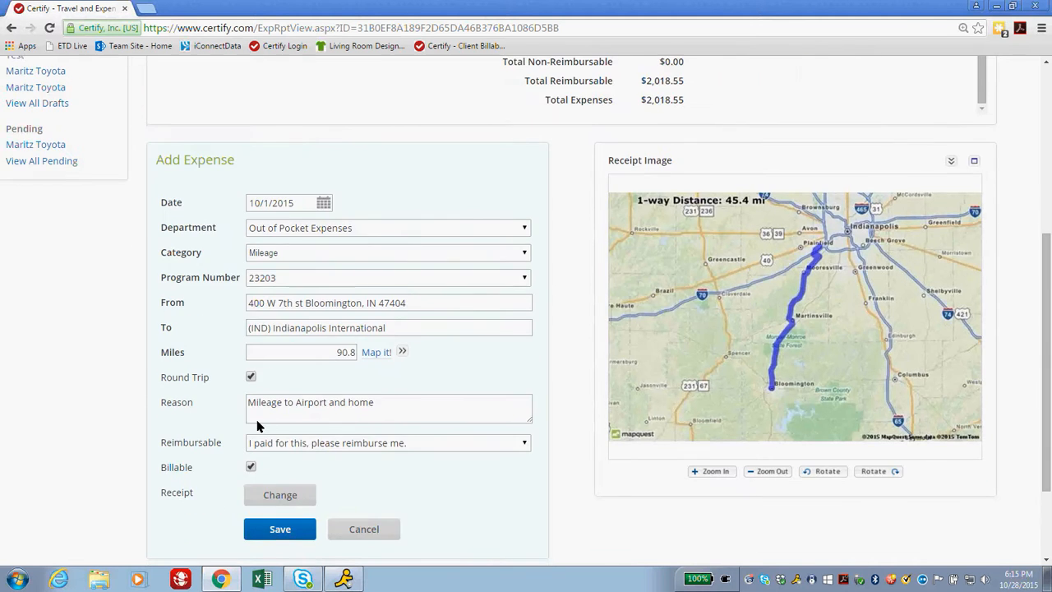
scroll(277, 428, "down", 2)
scroll(265, 401, "up", 7)
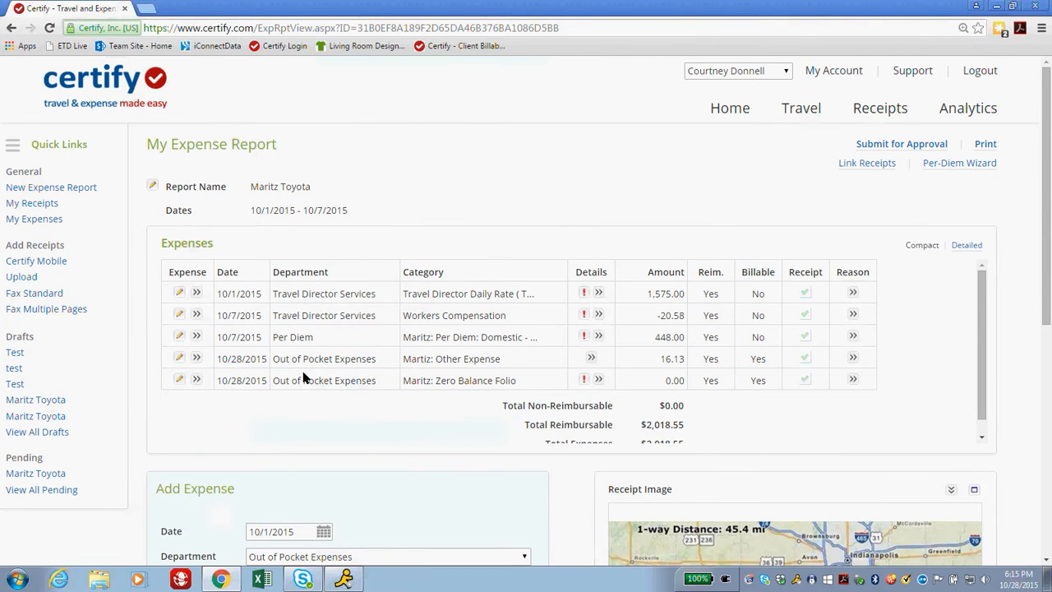
scroll(304, 377, "down", 7)
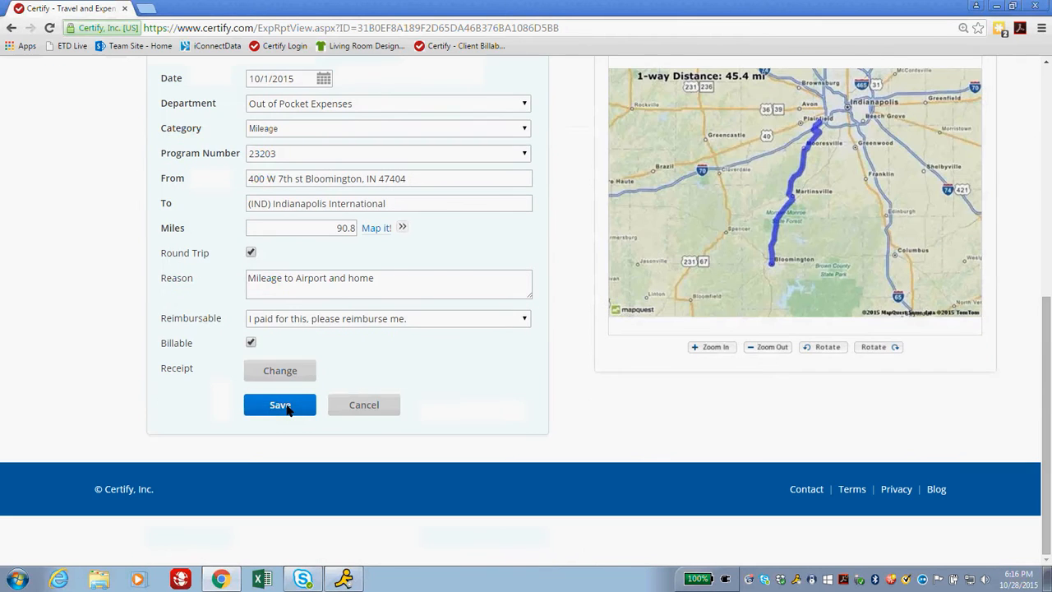
Save the mileage expense and confirm the 52.21 Mileage line and $2,070.76 total.
left_click(288, 406)
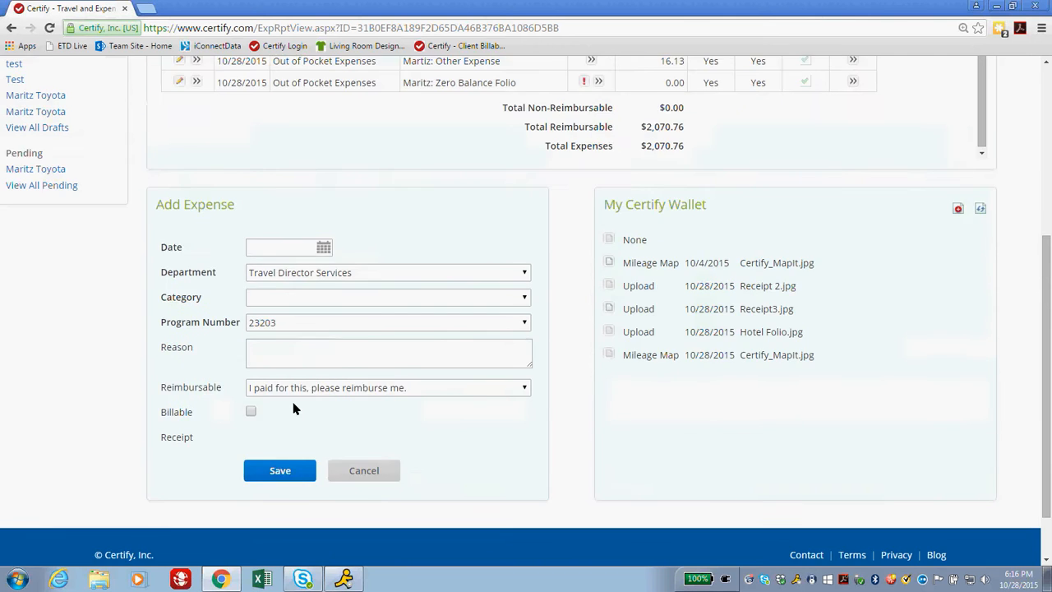
scroll(329, 394, "up", 5)
scroll(553, 348, "down", 1)
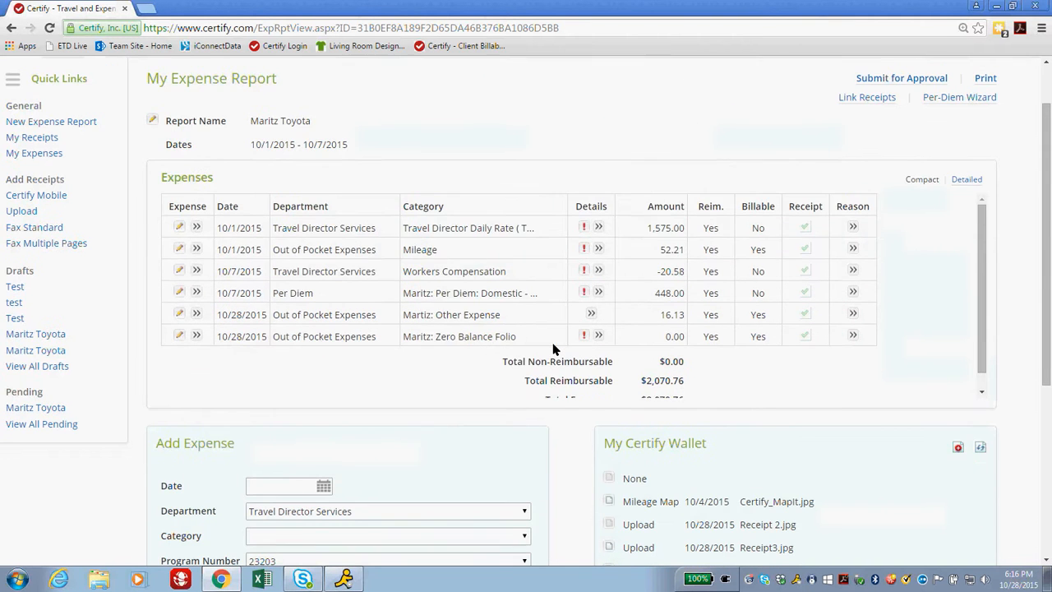
scroll(553, 348, "up", 1)
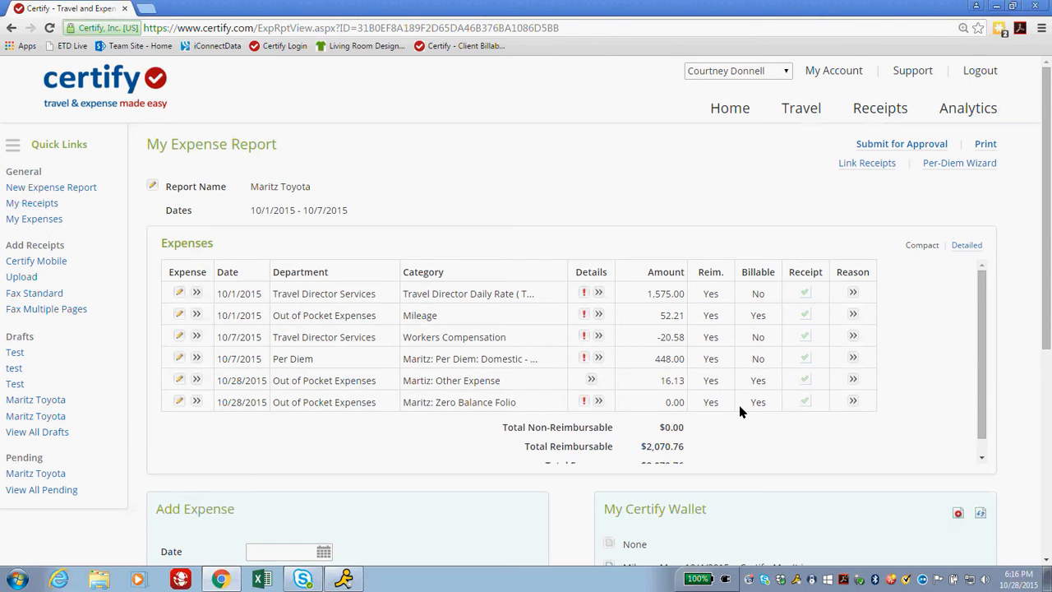
scroll(740, 411, "down", 1)
scroll(350, 383, "up", 1)
Submit the Maritz Toyota expense report for approval, confirming the submission.
left_click(877, 145)
left_click(560, 375)
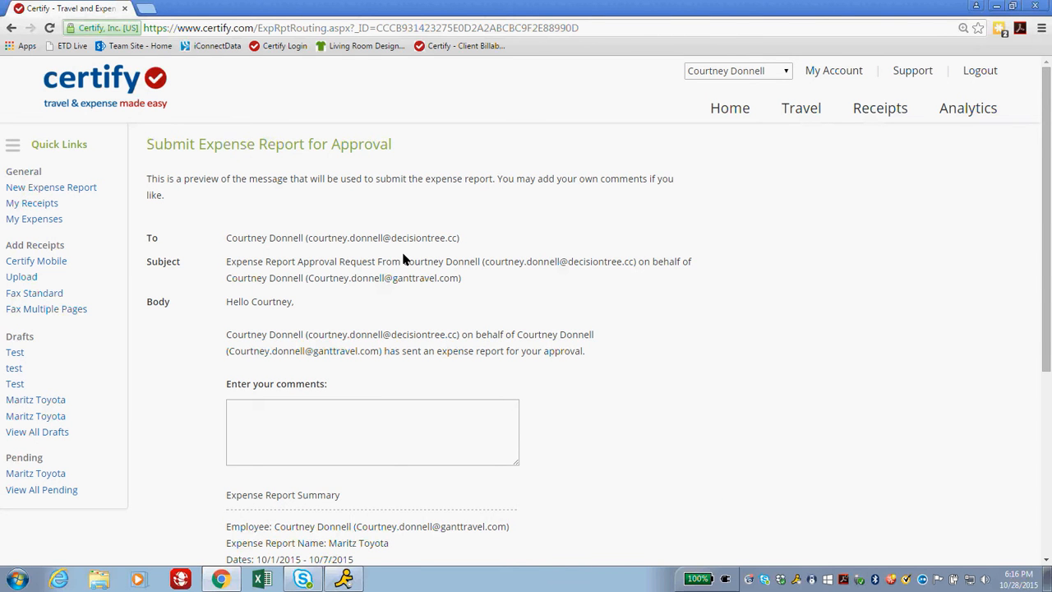
scroll(403, 260, "down", 3)
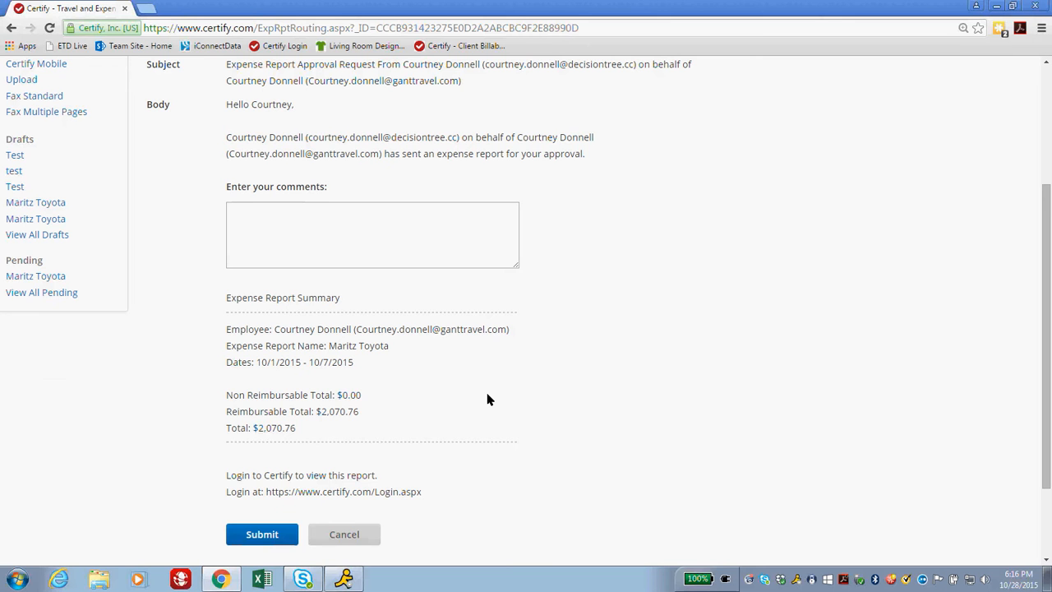
scroll(487, 399, "down", 2)
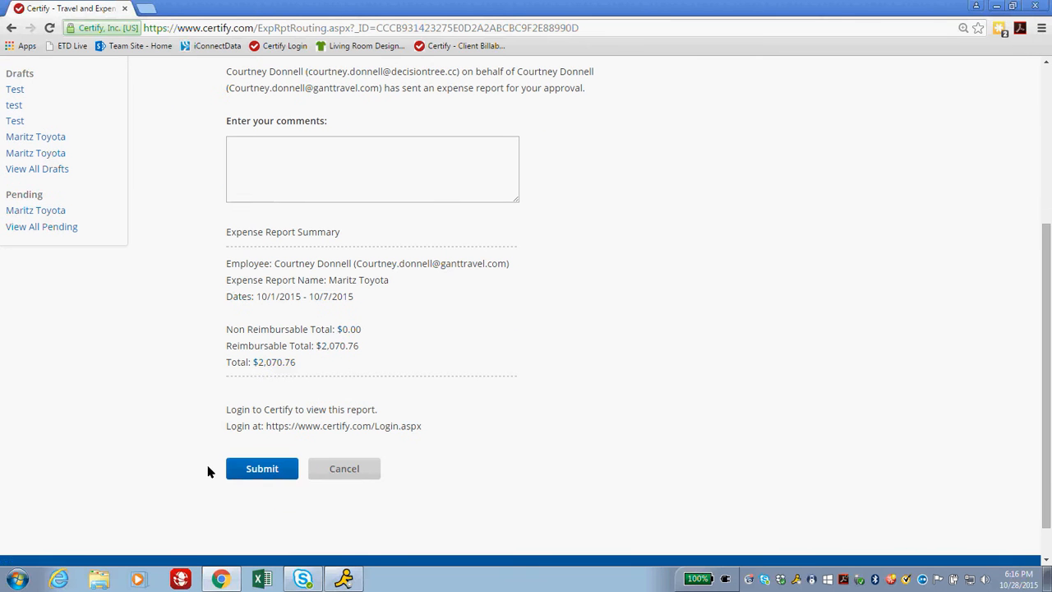
left_click(258, 469)
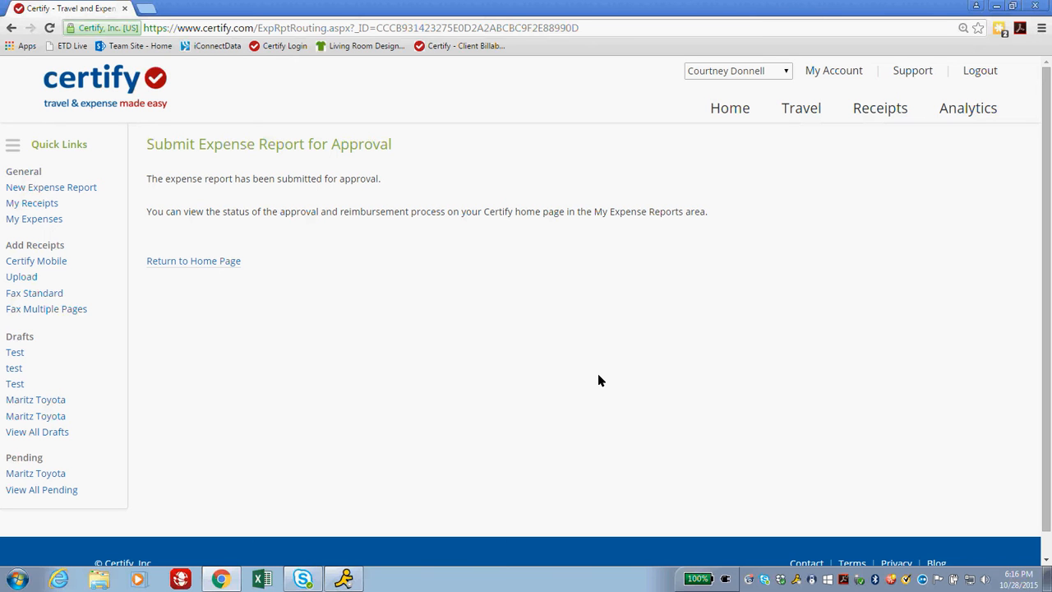
scroll(598, 378, "down", 1)
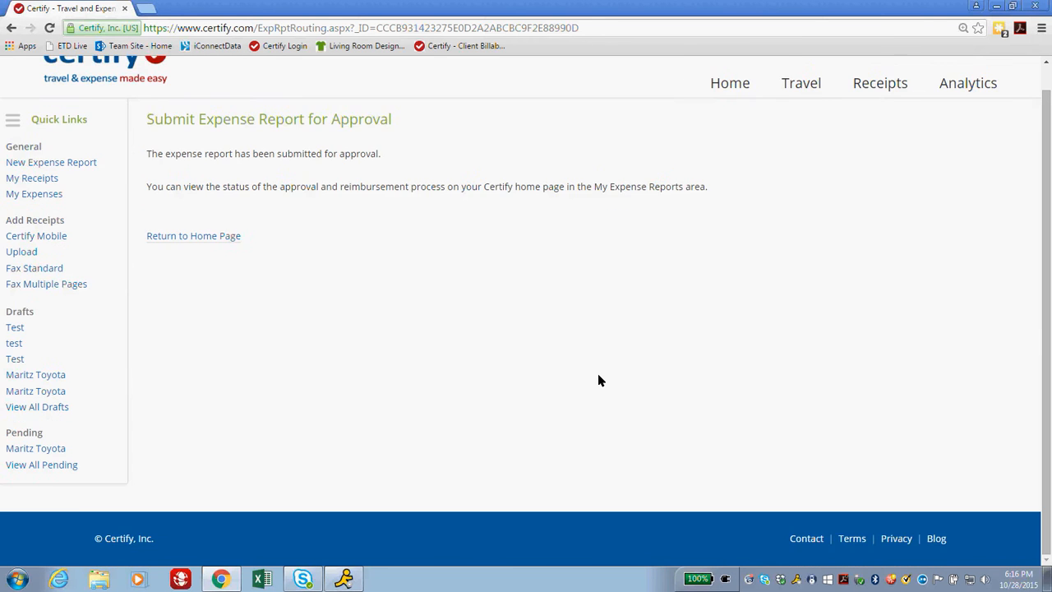
scroll(599, 379, "up", 1)
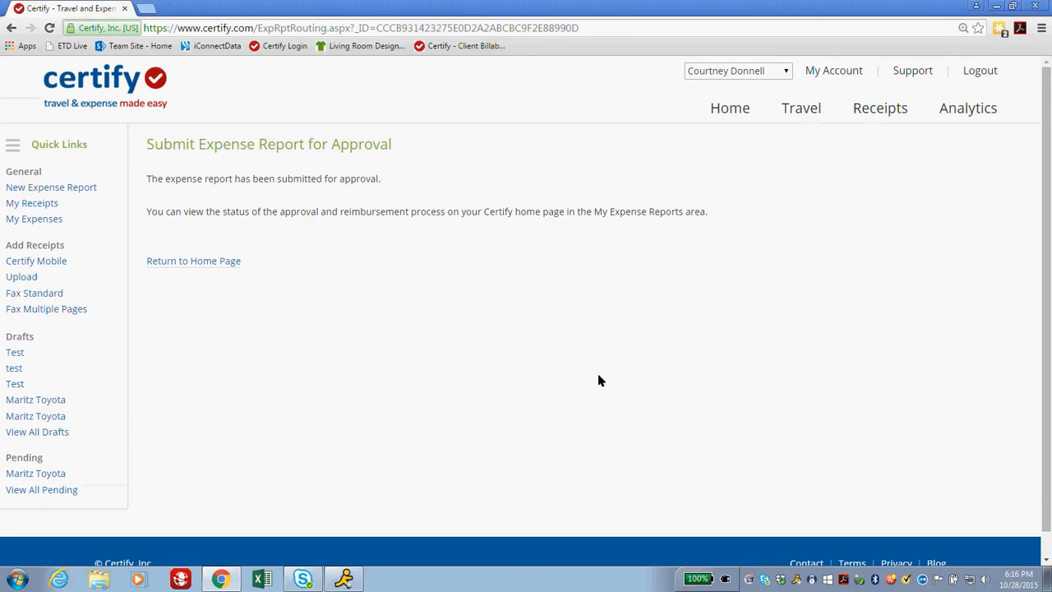